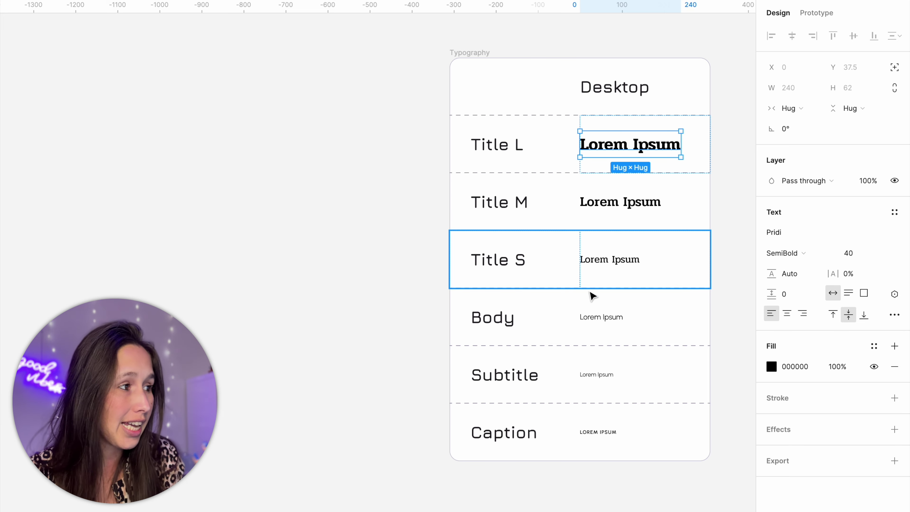
Check the Body sample's font, then rename the variable collection to Typography.
click(606, 326)
click(607, 326)
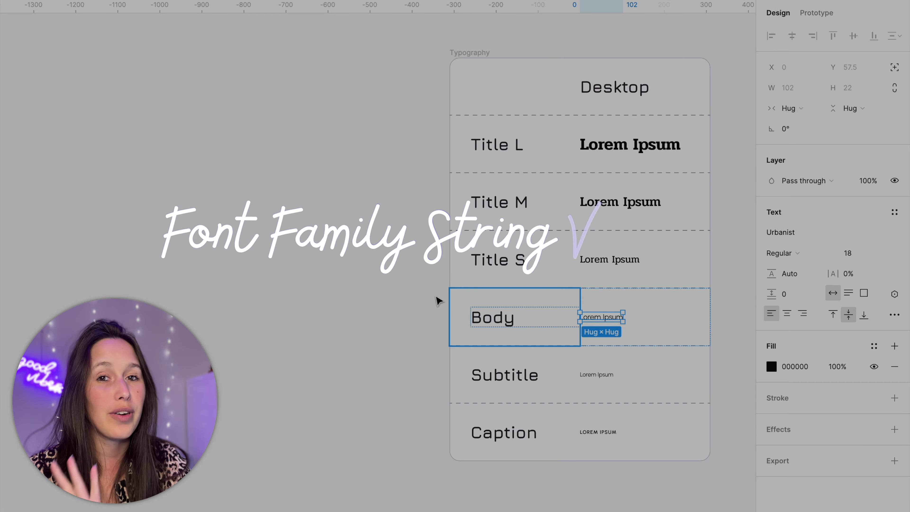
click(276, 248)
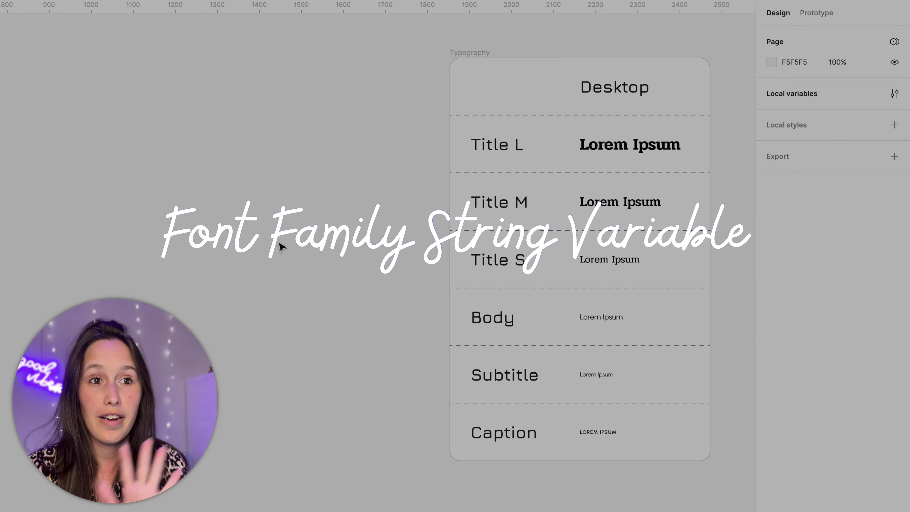
click(895, 93)
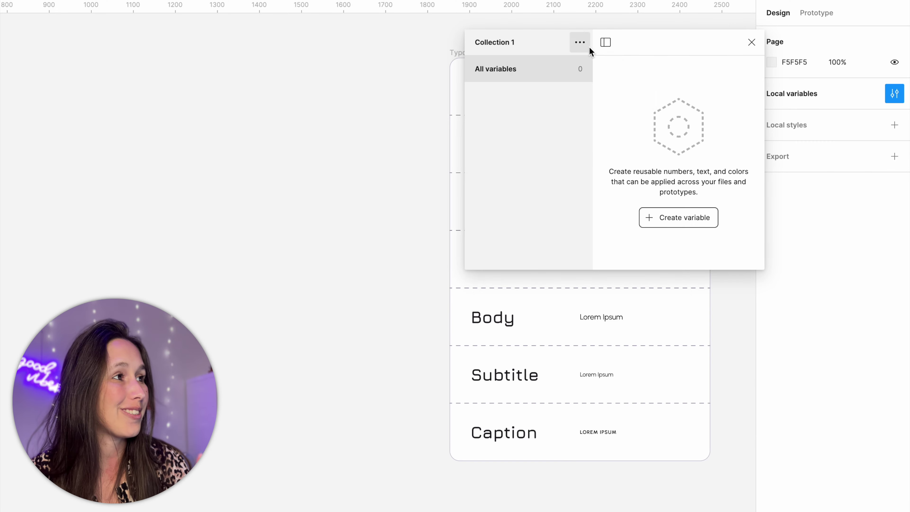
click(580, 42)
click(581, 63)
text(Typography)
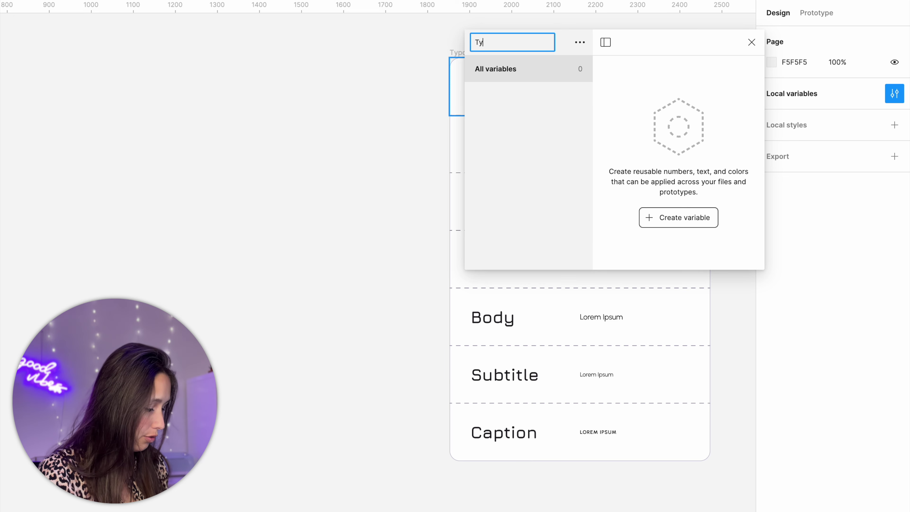
key(Return)
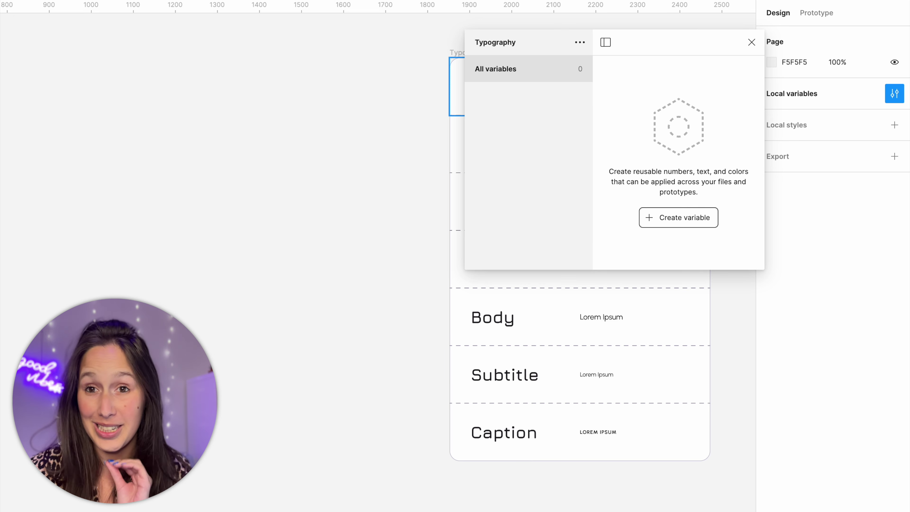
Create a string variable Family / Title with the value Pridi.
click(692, 221)
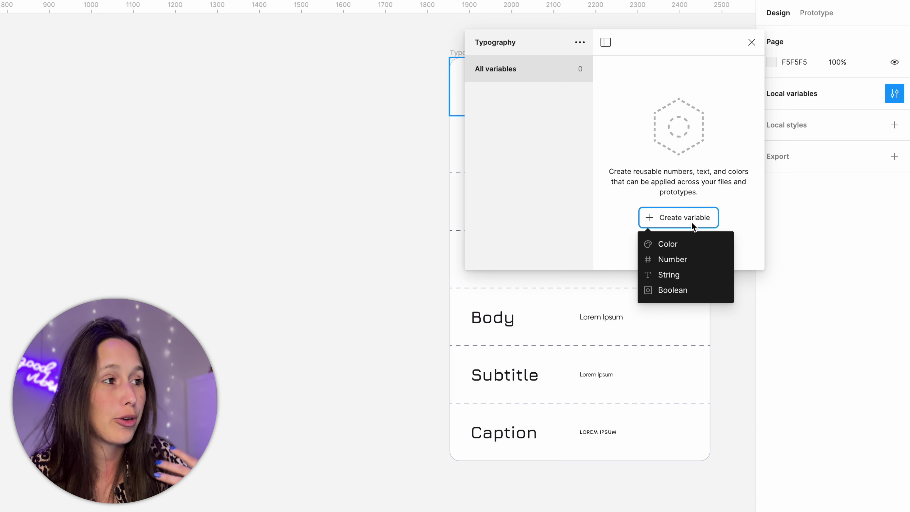
click(673, 270)
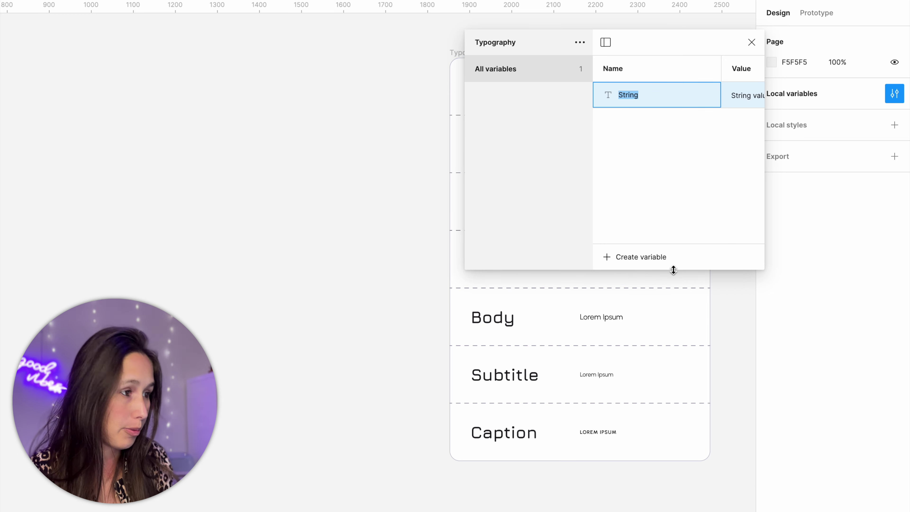
click(606, 42)
double_click(518, 95)
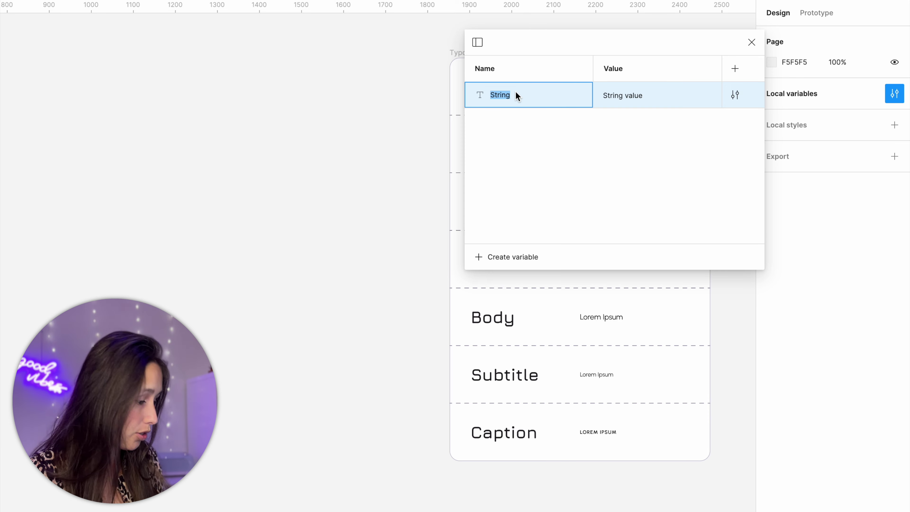
text(Familu)
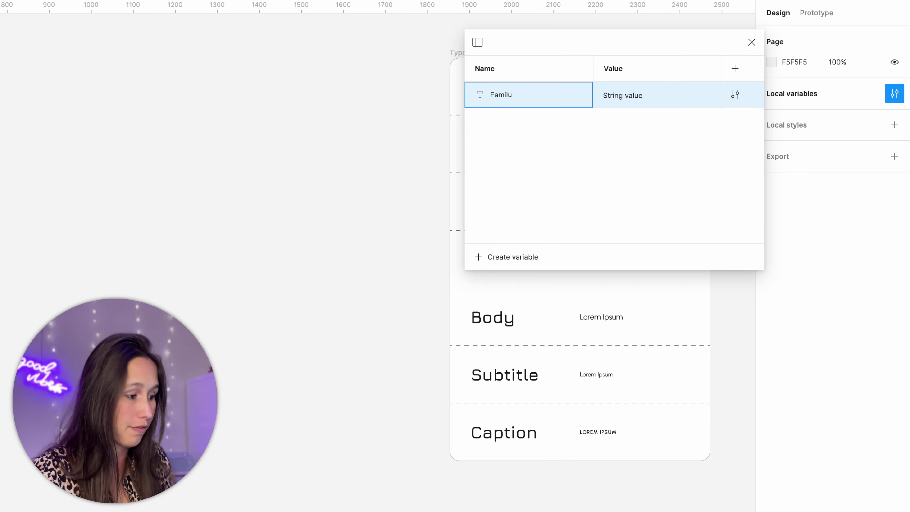
key(BackSpace)
text(y /)
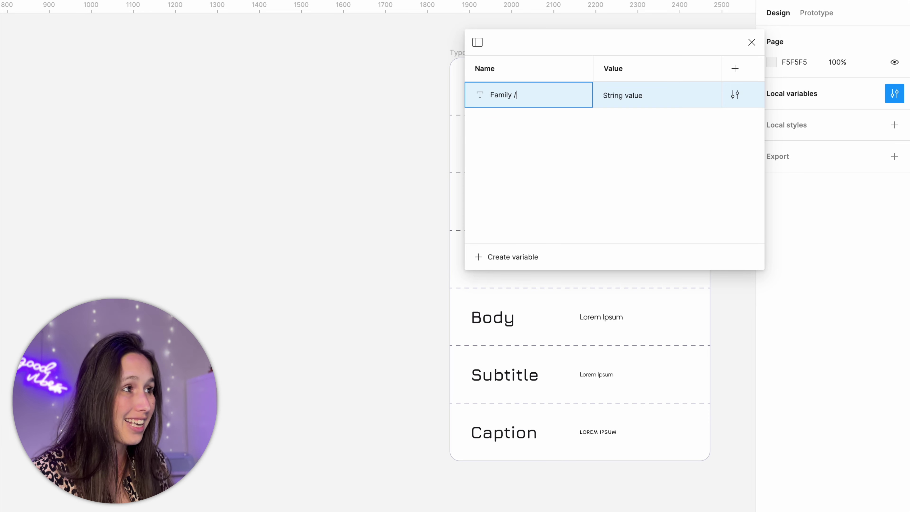
text( Title)
key(Return)
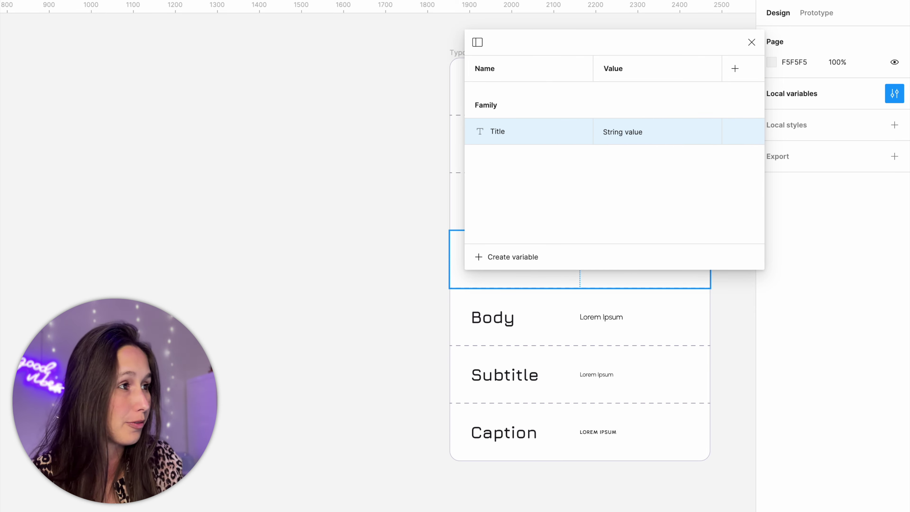
click(658, 131)
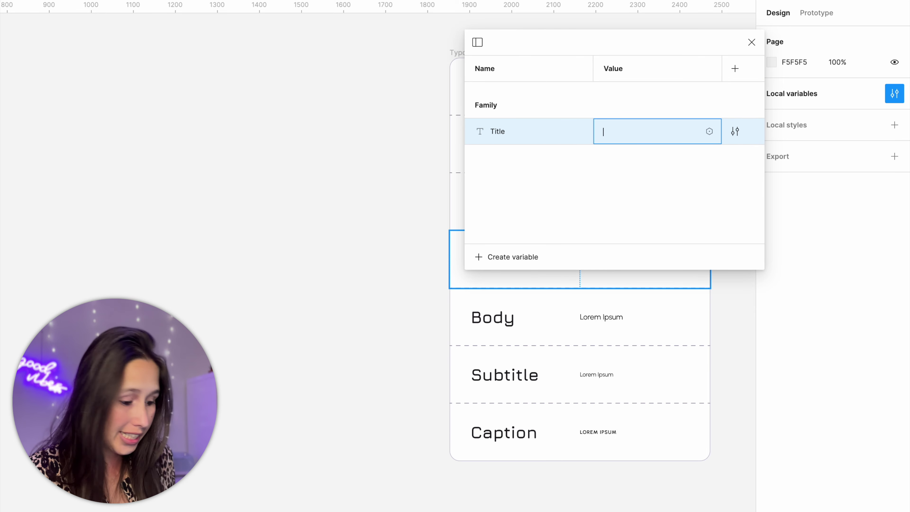
text(Pridi)
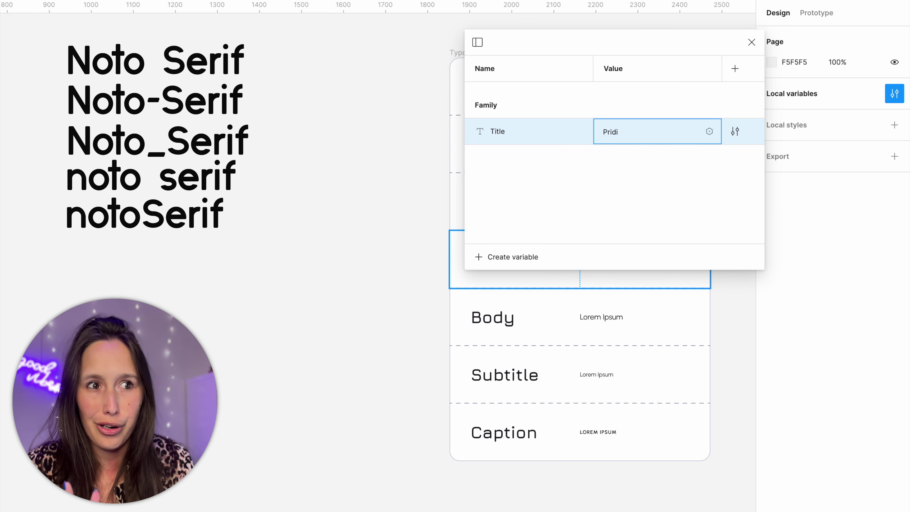
click(579, 183)
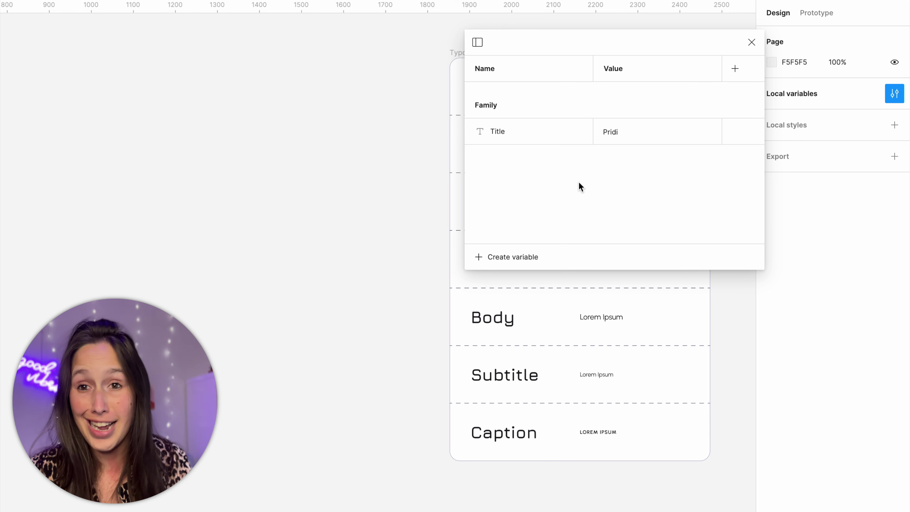
Duplicate the Title variable as Family / Body with the value Urbanist.
click(560, 125)
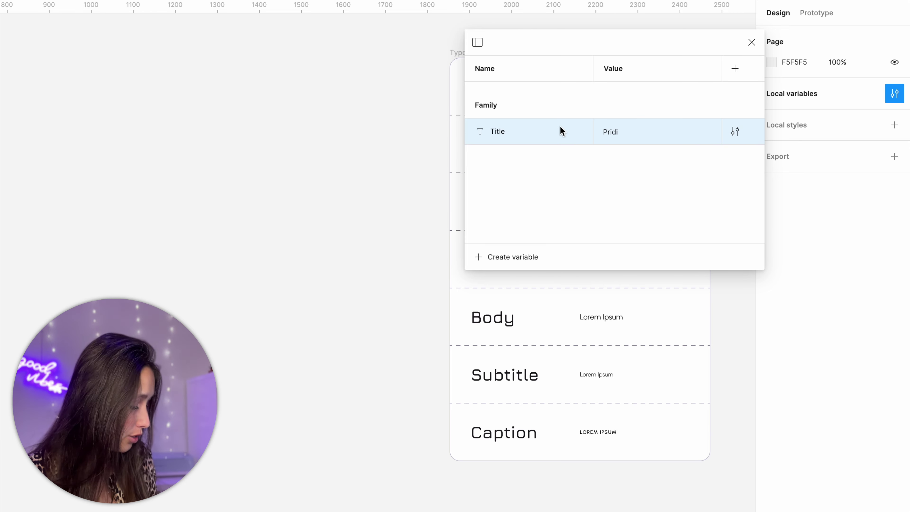
key(shift+Return)
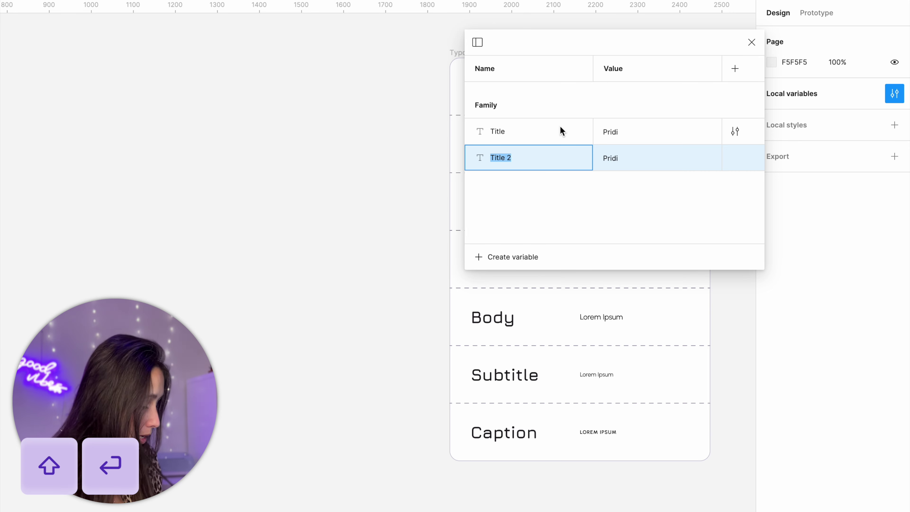
text(Body)
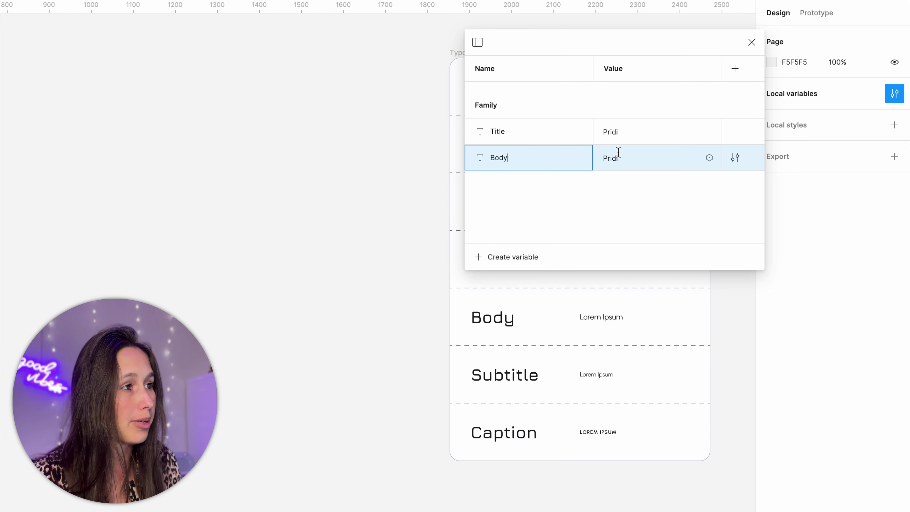
key(Tab)
text(Urbanist)
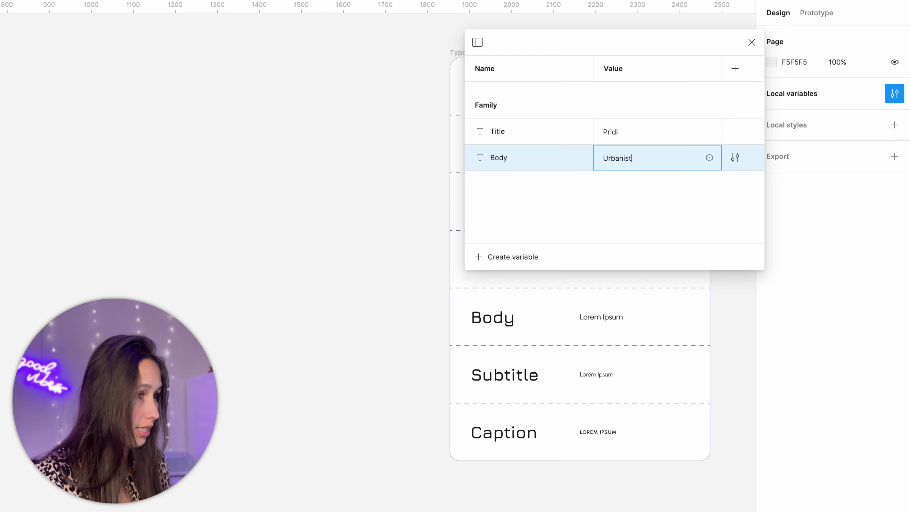
key(Return)
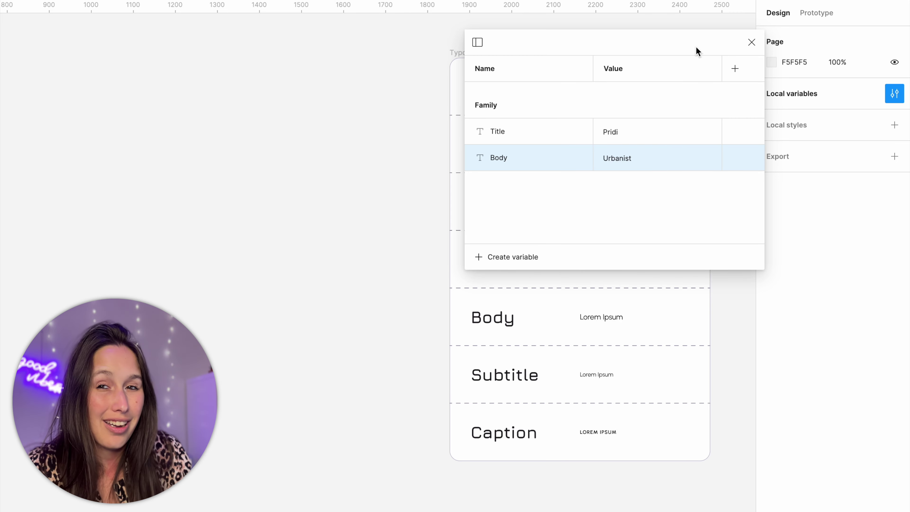
Bind the Title L, M and S samples' font family to Family/Title.
click(751, 42)
drag(729, 124, 628, 260)
click(846, 269)
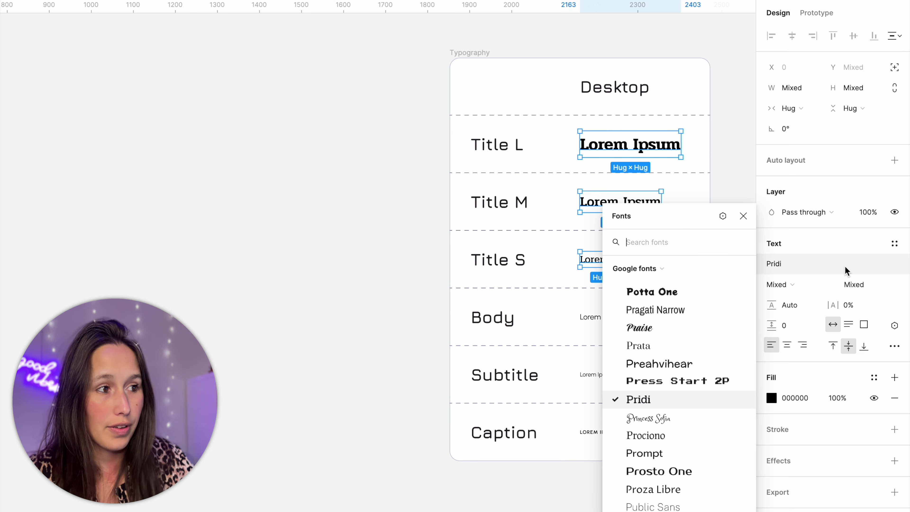
click(717, 217)
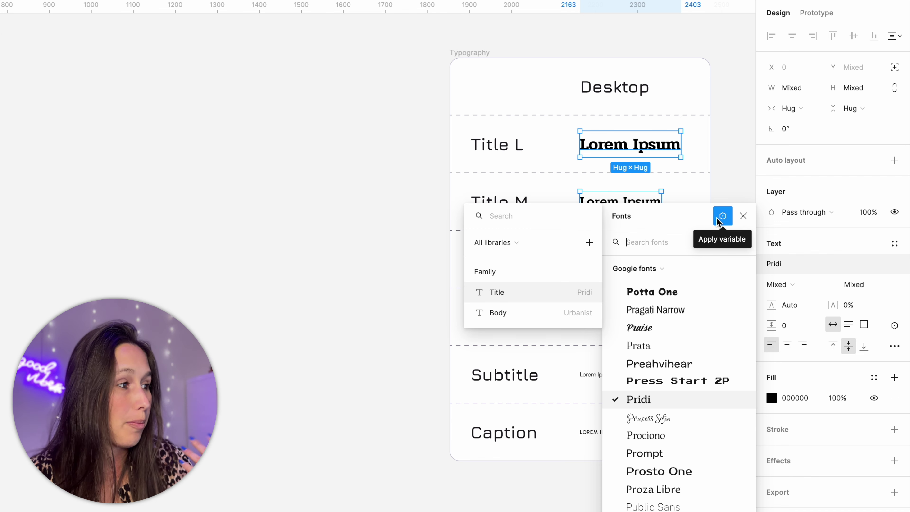
click(565, 297)
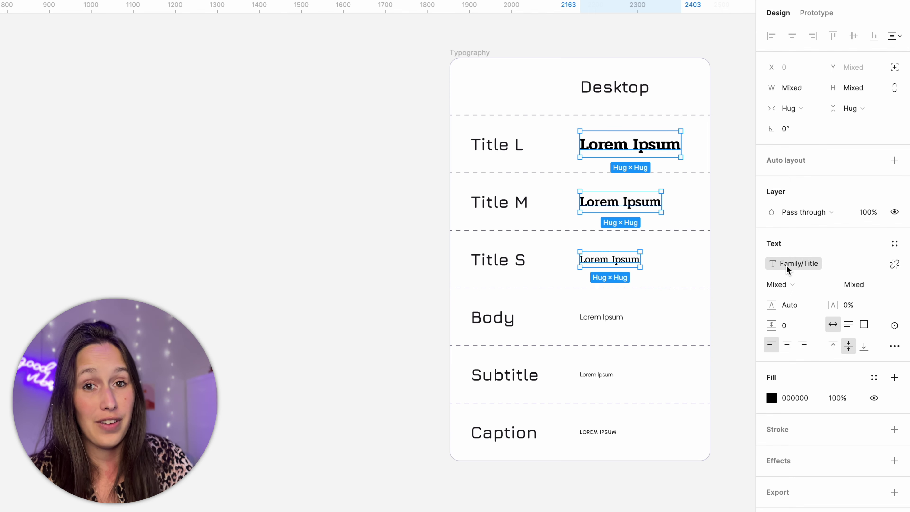
Bind the Body, Subtitle and Caption samples' font family to Family/Body.
mouse_move(728, 305)
mouse_down()
mouse_move(622, 422)
mouse_move(594, 440)
mouse_up()
click(827, 265)
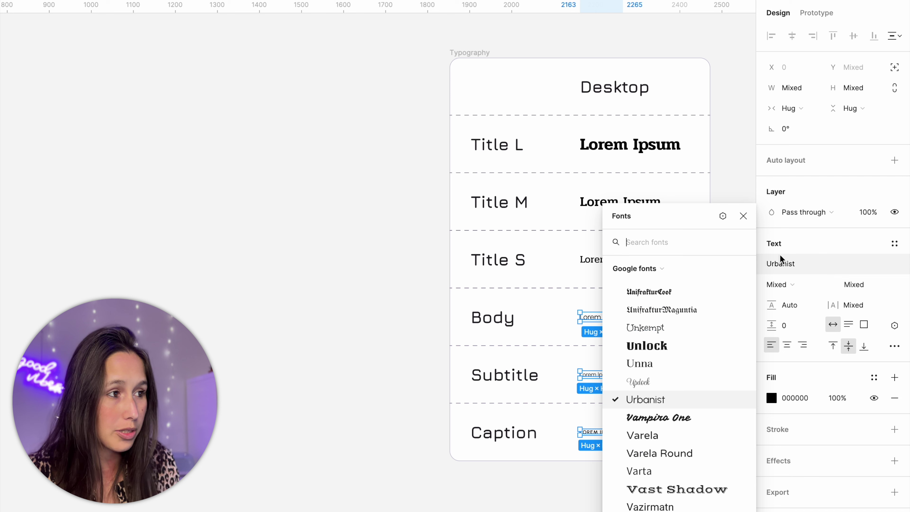
click(723, 216)
click(535, 320)
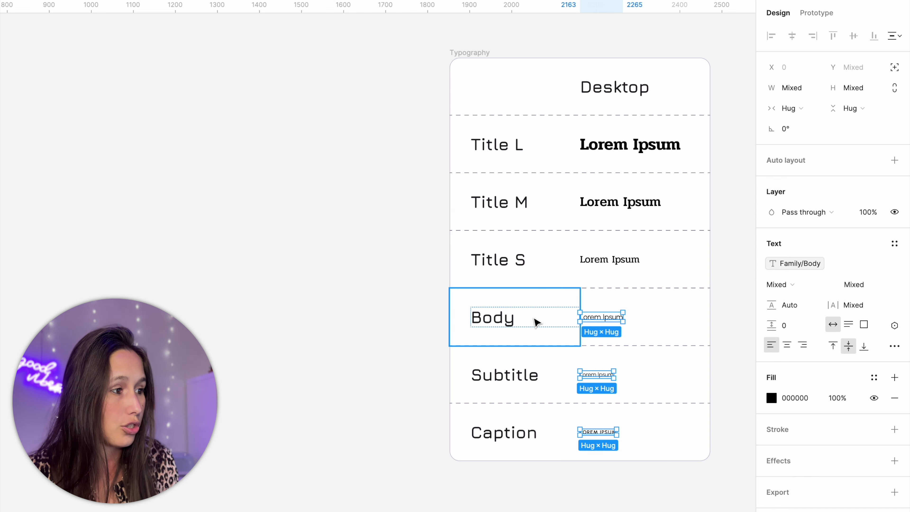
click(358, 311)
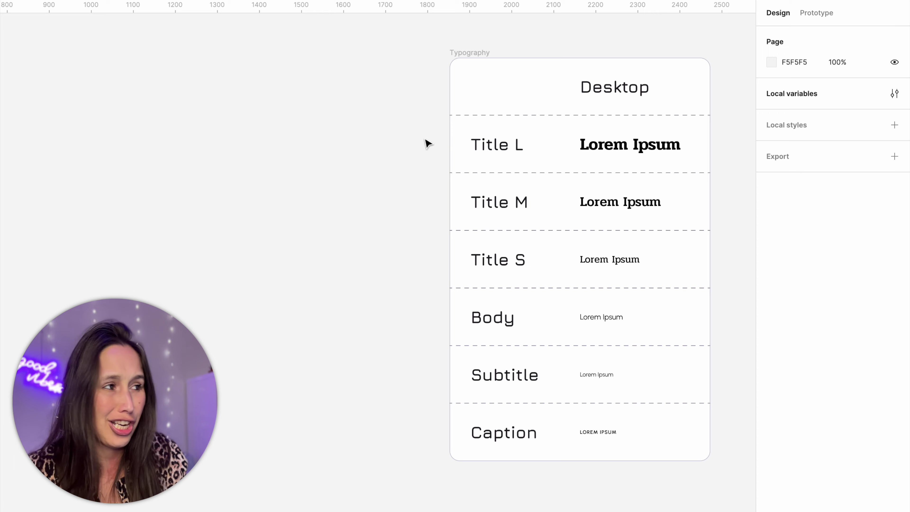
Move the variables window aside and try Noto serif as the Family/Title value.
click(888, 94)
drag(703, 39, 474, 46)
double_click(429, 135)
text(Noto serif)
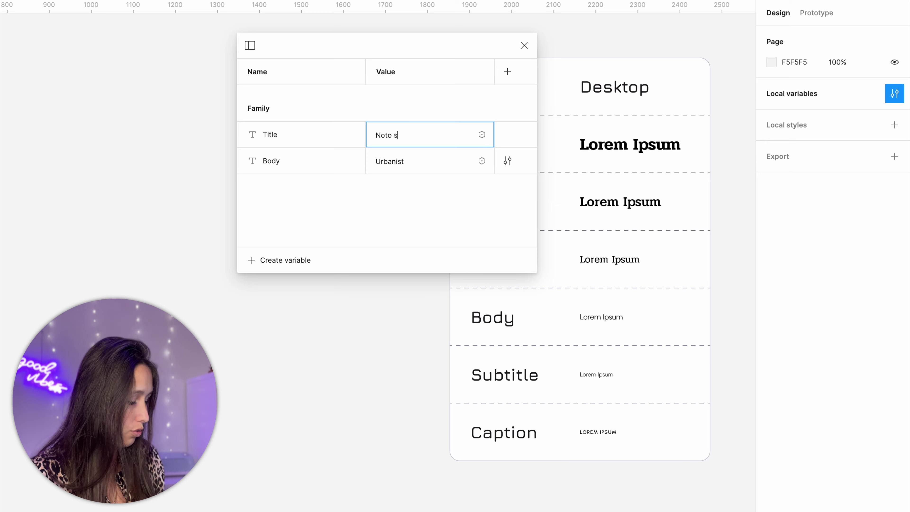
key(Return)
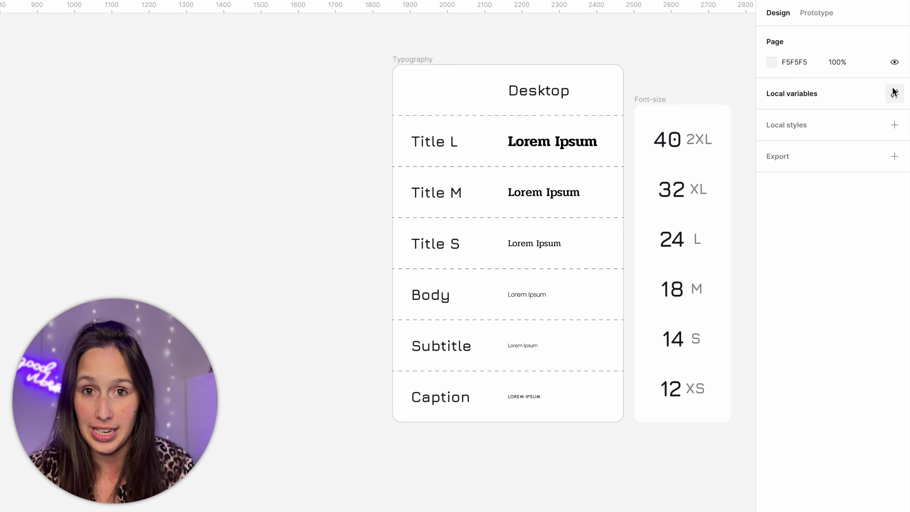
Create a number variable Size / xs with the value 12.
click(894, 93)
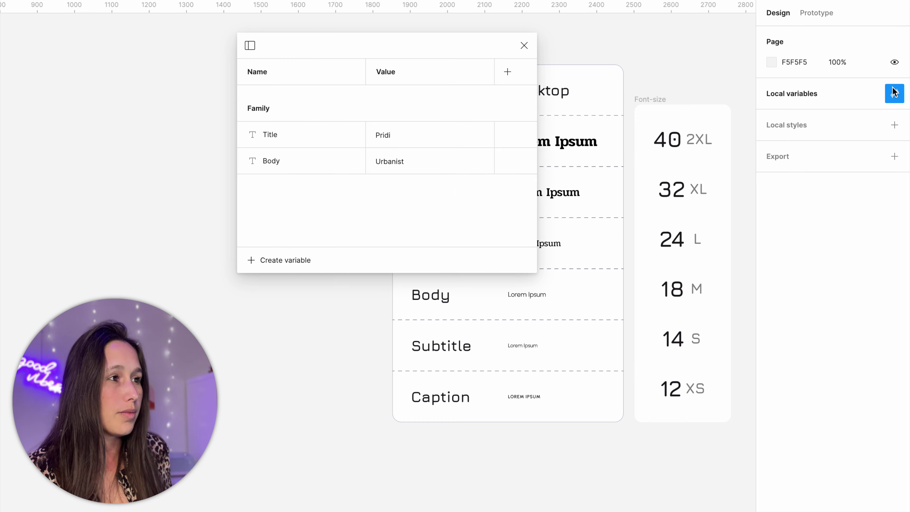
click(279, 257)
click(281, 300)
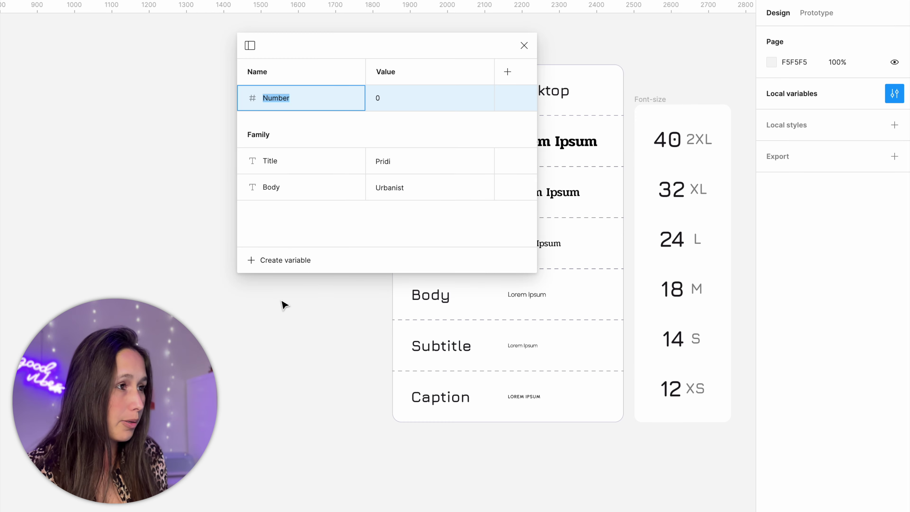
text(Size /)
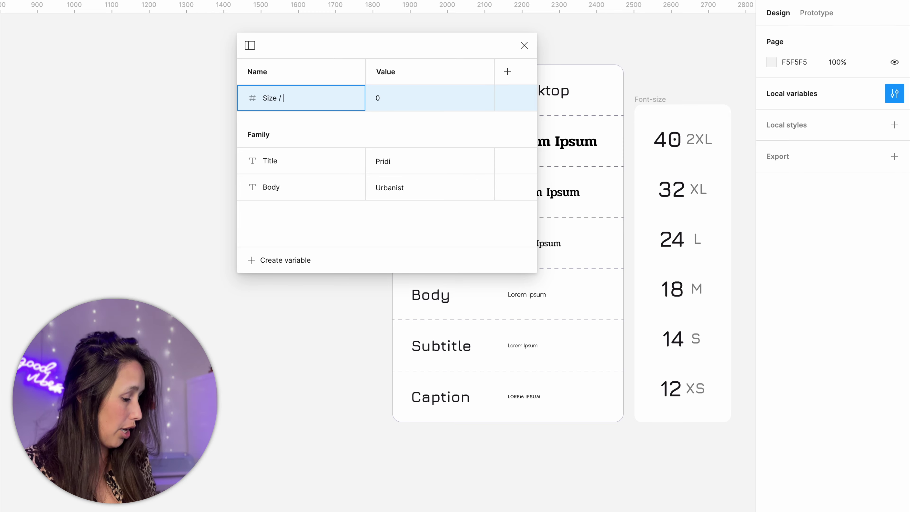
text(xs)
key(Tab)
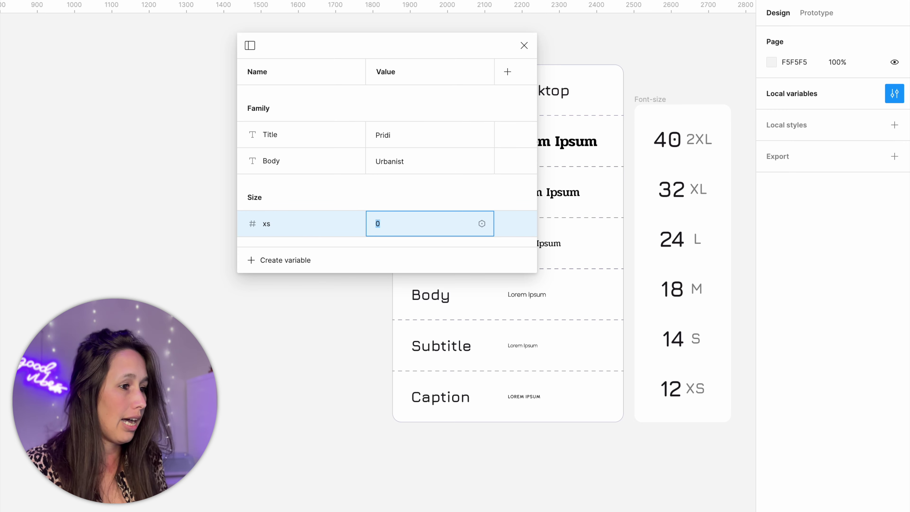
text(12)
key(Return)
Add size variables M = 18 and L = 24.
scroll(315, 240, down, 1)
key(Return)
text(M)
key(Tab)
text(18)
key(Return)
key(Return)
text(L)
key(Tab)
text(24)
Add size variables XL = 32 and 2XL = 40, then close the variables window.
key(Return)
key(Return)
text(XL)
key(Tab)
text(32)
key(Return)
key(Return)
text(2XL)
key(Tab)
text(40)
key(Return)
click(266, 104)
click(524, 46)
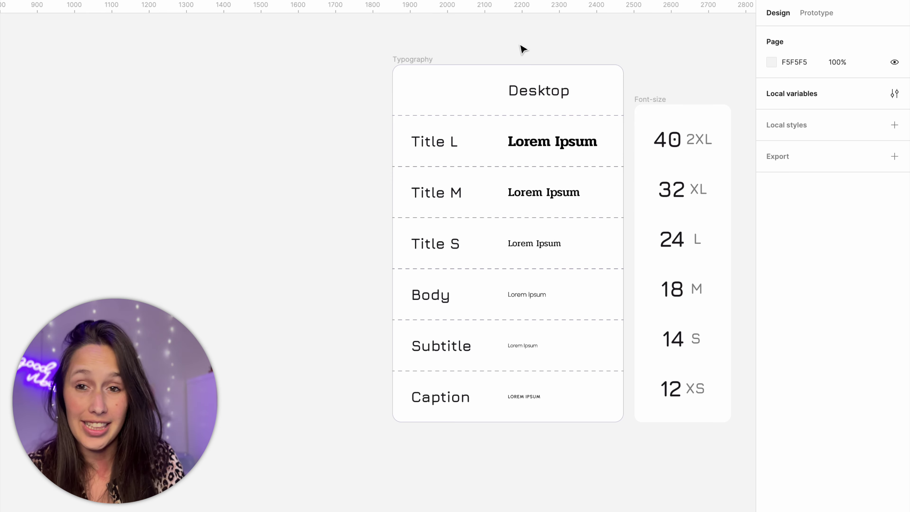
double_click(549, 142)
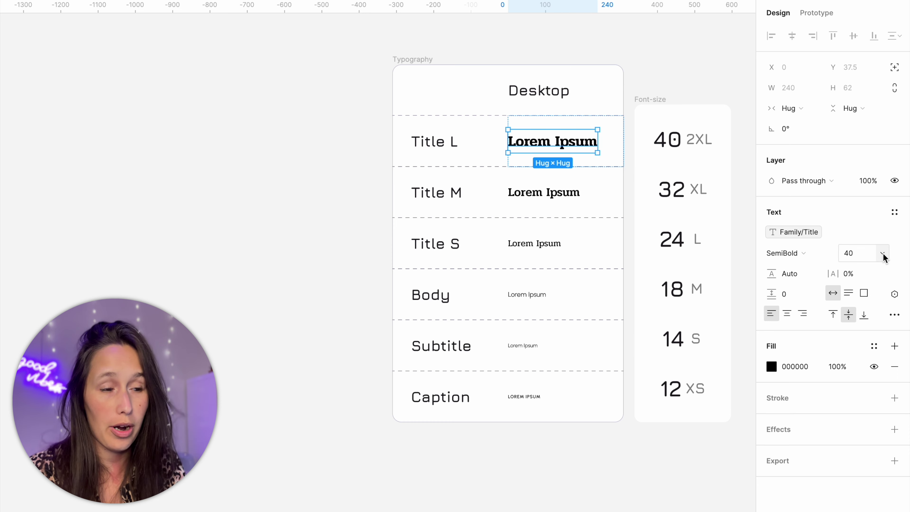
click(883, 254)
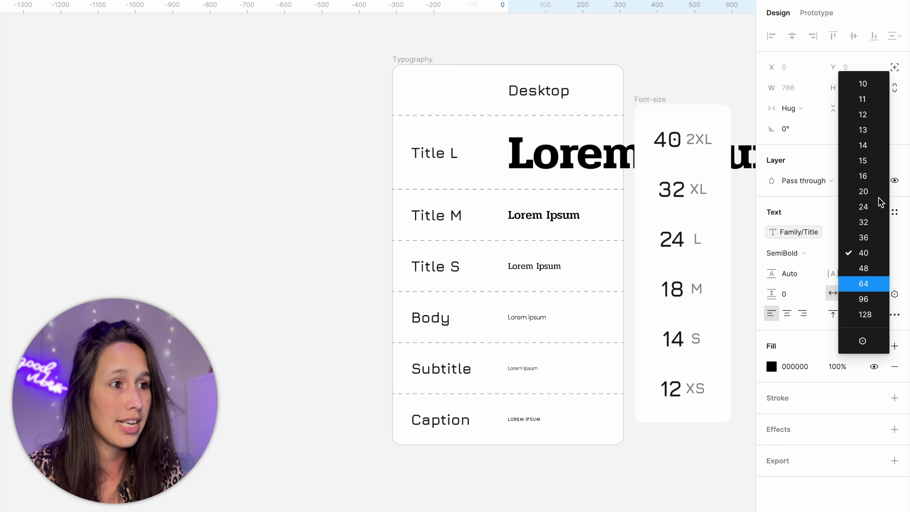
click(865, 342)
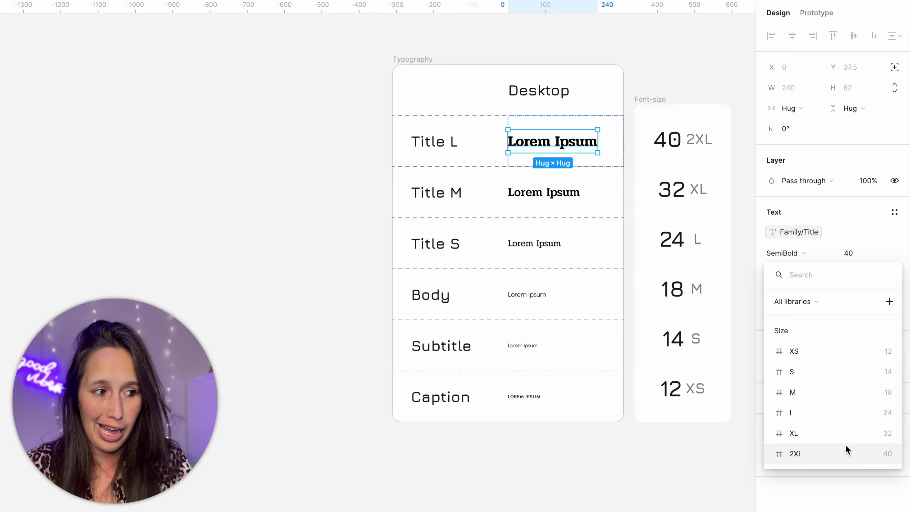
Uncheck Gap, Width and height, Corner radius and Stroke in the XS variable's scoping.
click(593, 451)
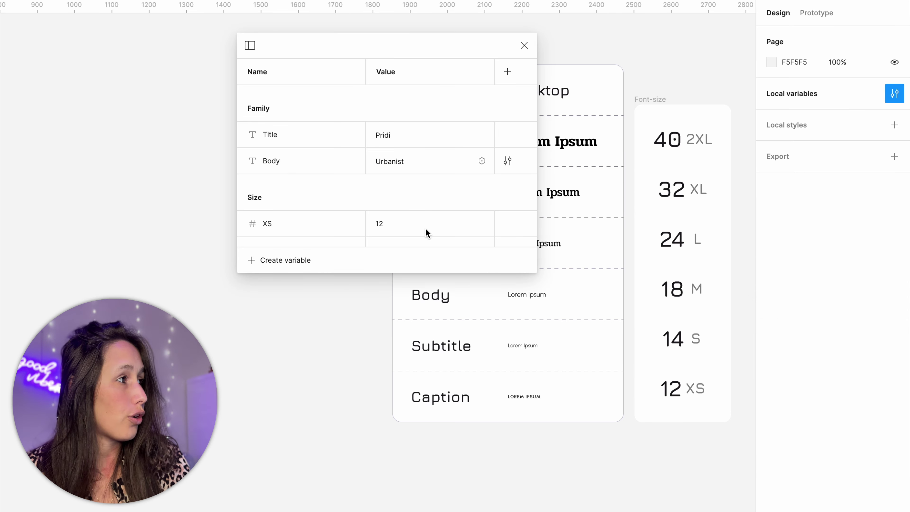
scroll(426, 229, down, 5)
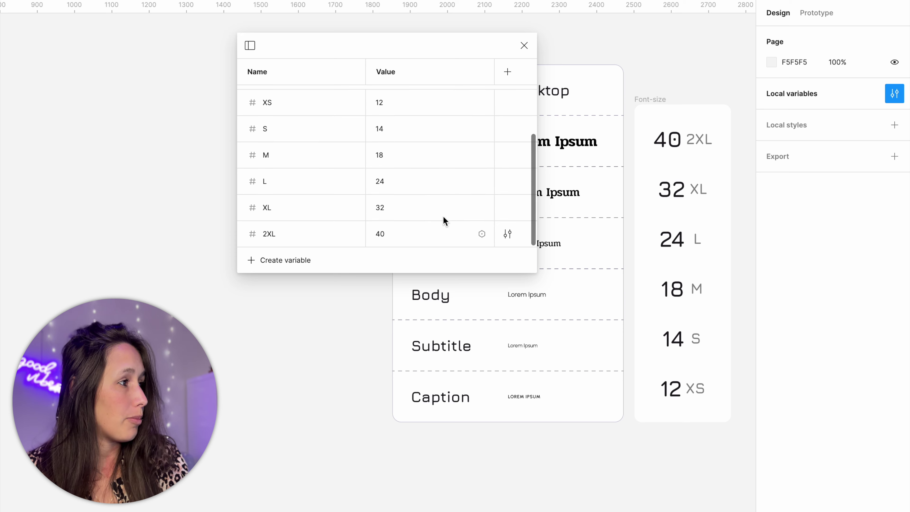
click(508, 108)
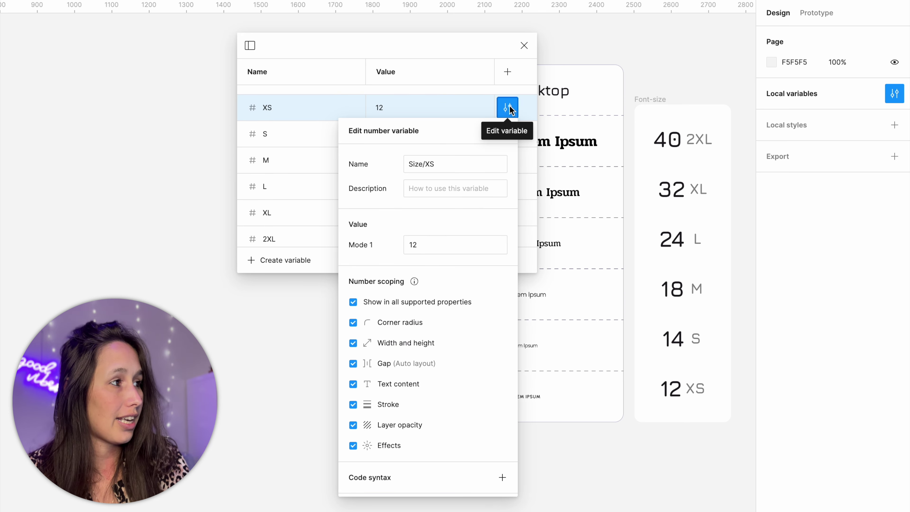
scroll(456, 434, down, 2)
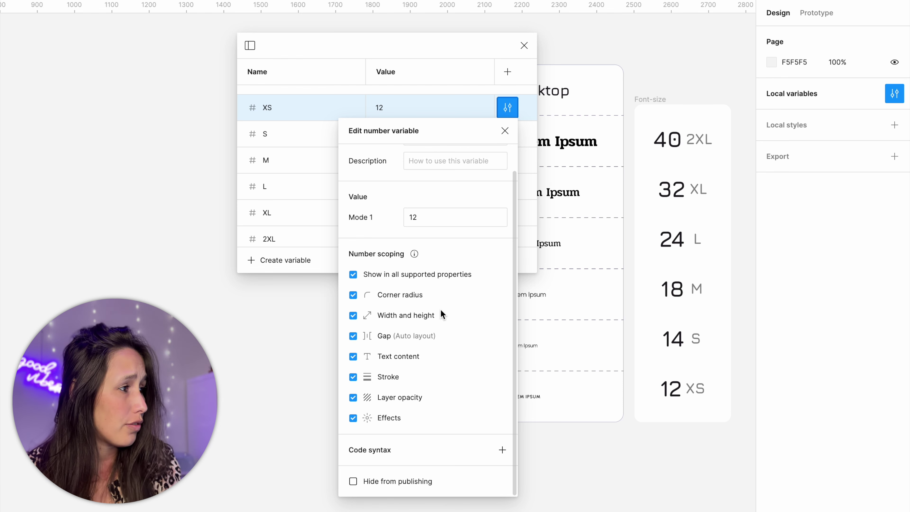
click(353, 337)
click(354, 316)
click(353, 295)
click(353, 377)
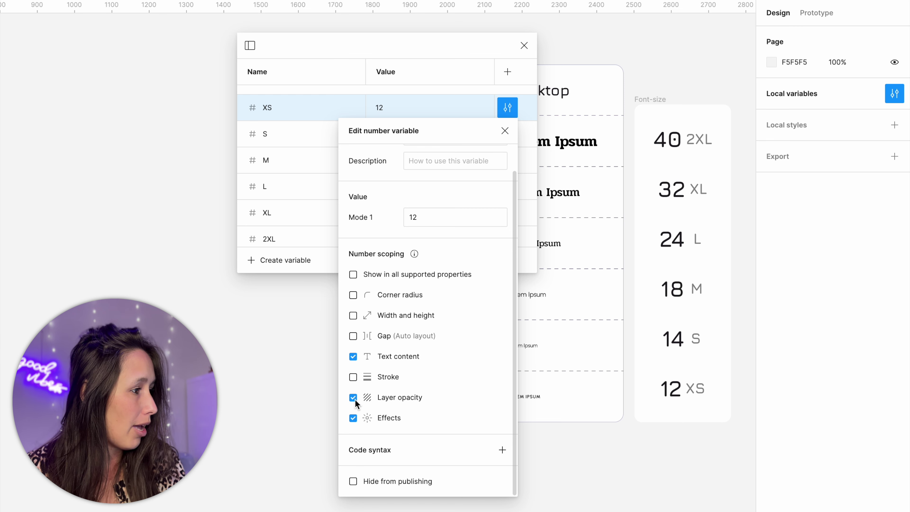
click(500, 133)
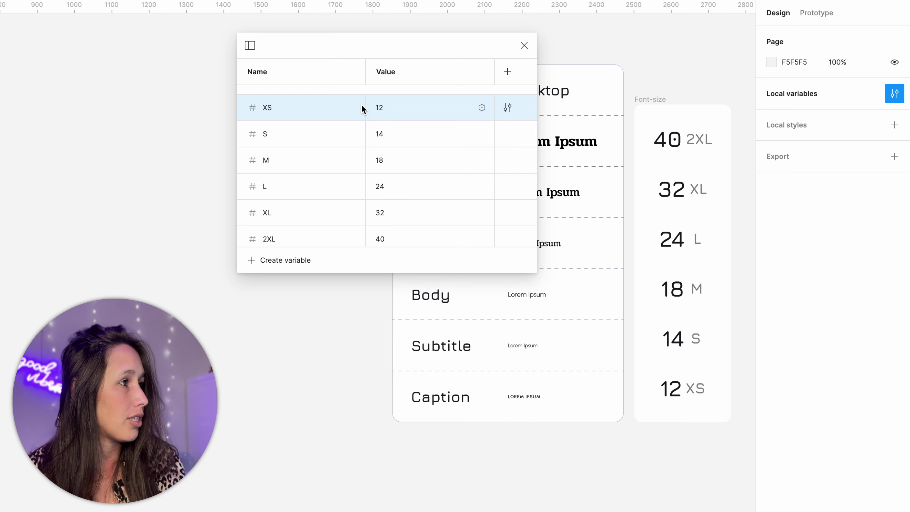
Inspect which variables are offered for Title L's font size and height.
click(524, 46)
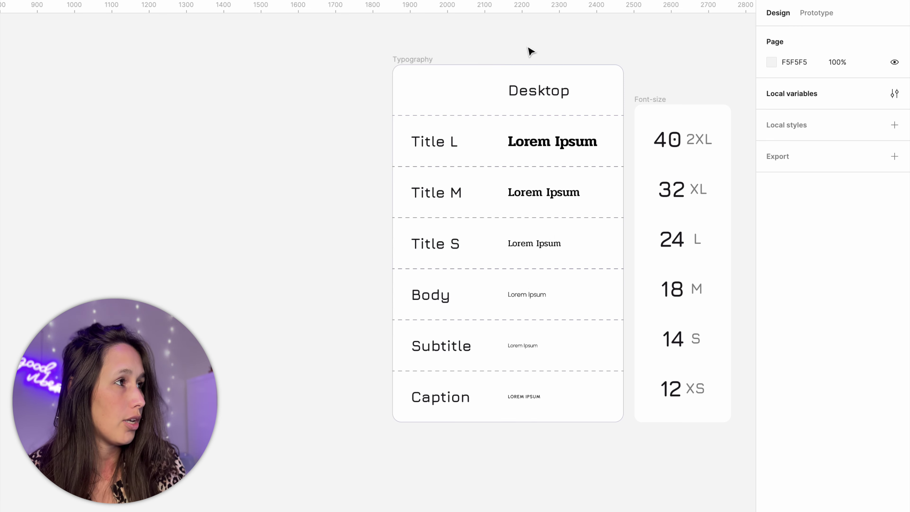
double_click(568, 144)
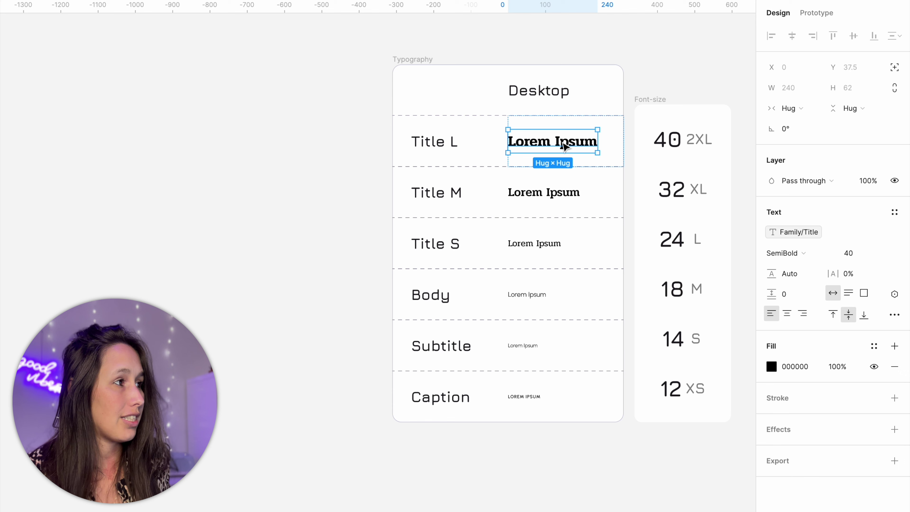
click(879, 254)
click(869, 347)
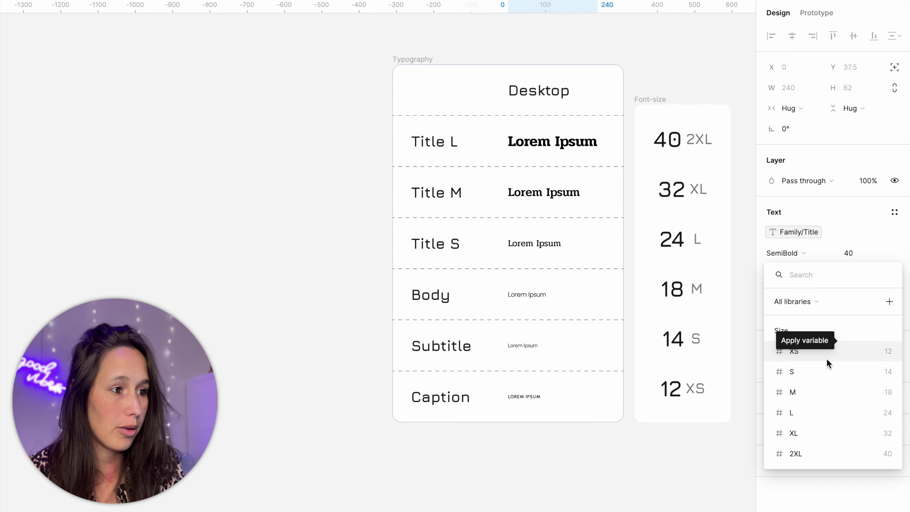
key(Escape)
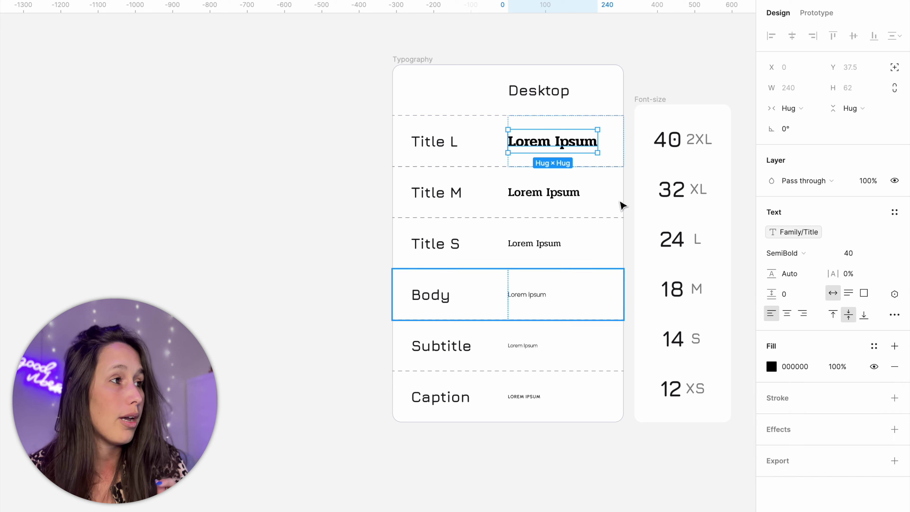
click(877, 87)
click(844, 153)
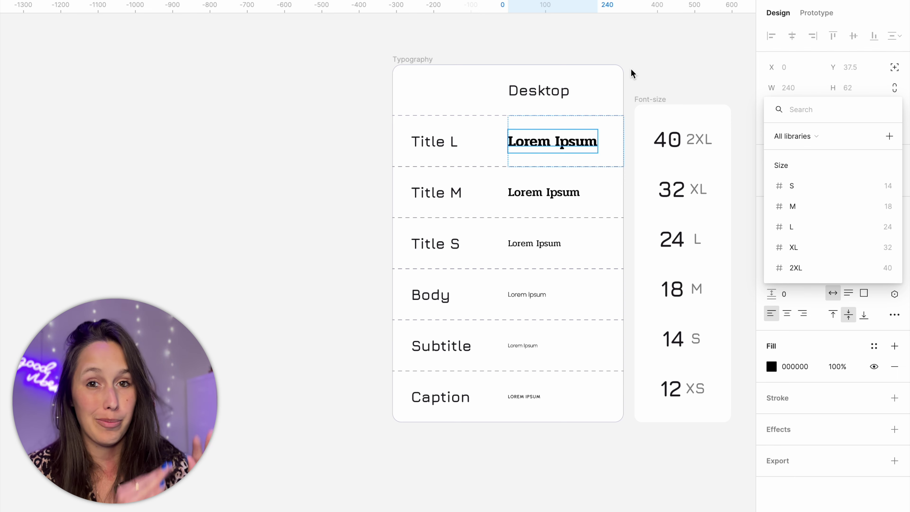
click(586, 149)
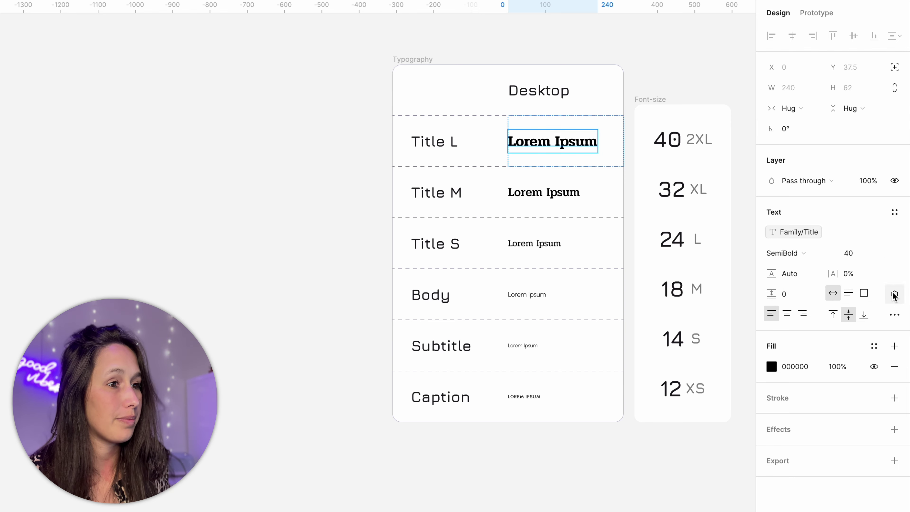
Review the font size lists of the Title L, M and S samples.
click(867, 253)
key(Escape)
click(559, 193)
click(867, 253)
key(Escape)
click(551, 248)
click(867, 253)
key(Escape)
Apply the Size/M variable to Body's font size, leaving Subtitle at 14.
click(535, 296)
click(868, 253)
key(Escape)
click(868, 252)
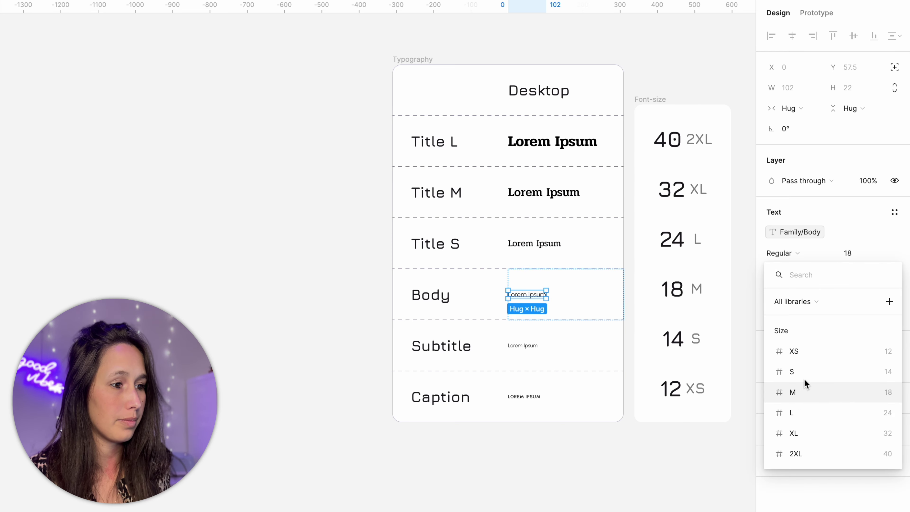
click(804, 392)
click(523, 345)
click(867, 253)
click(805, 372)
Check Caption's font size and delete the Font-size reference card.
click(524, 396)
click(867, 253)
key(Escape)
click(605, 447)
key(Delete)
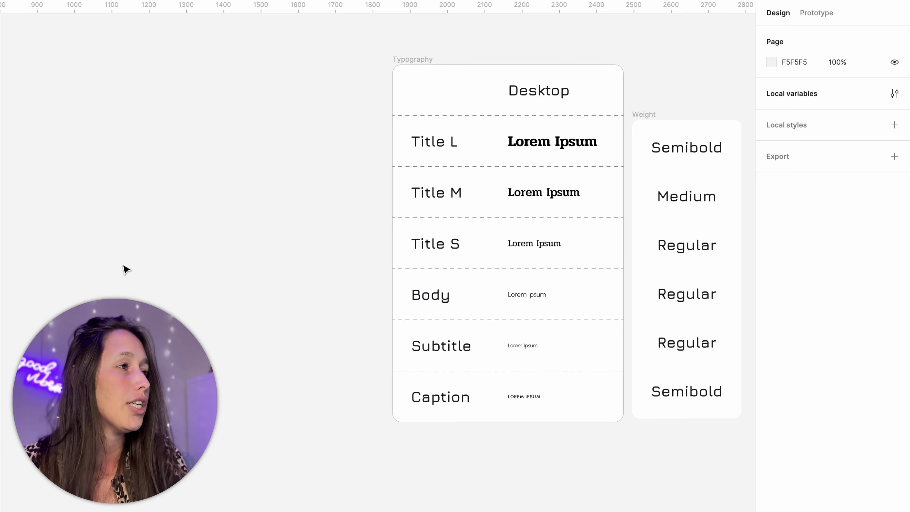
Create a string variable Weight / Semibold with the value Semibold.
click(896, 94)
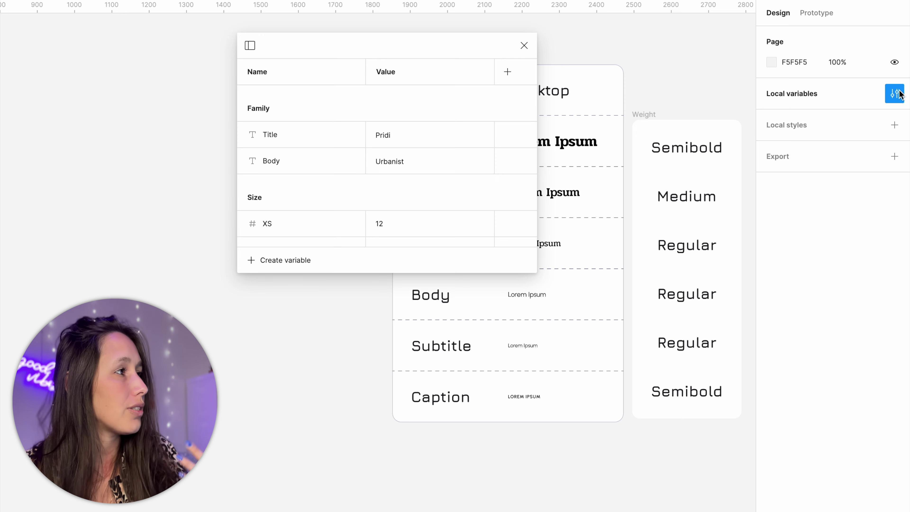
click(287, 264)
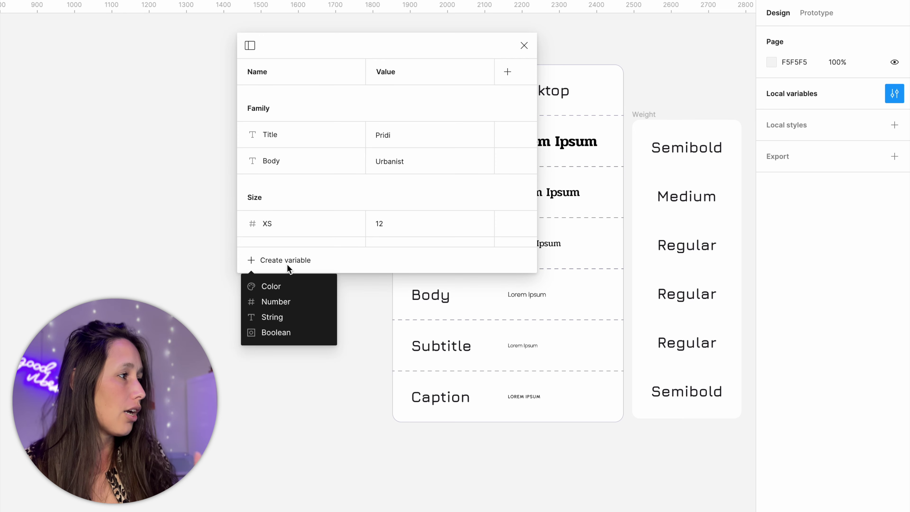
click(285, 316)
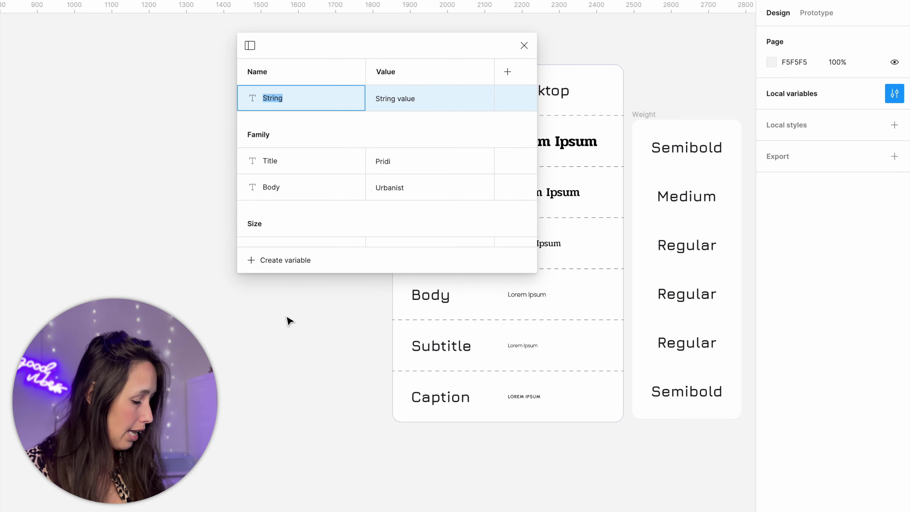
text(Weight)
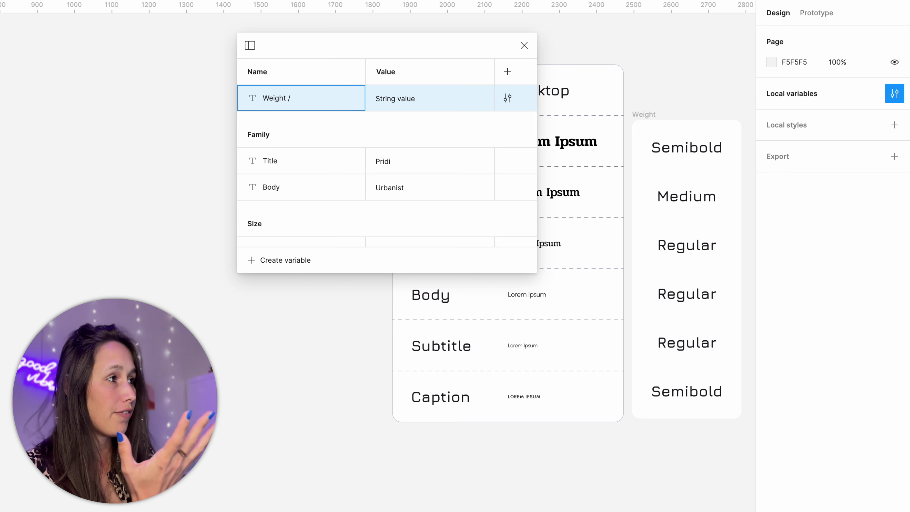
text( / Semibo)
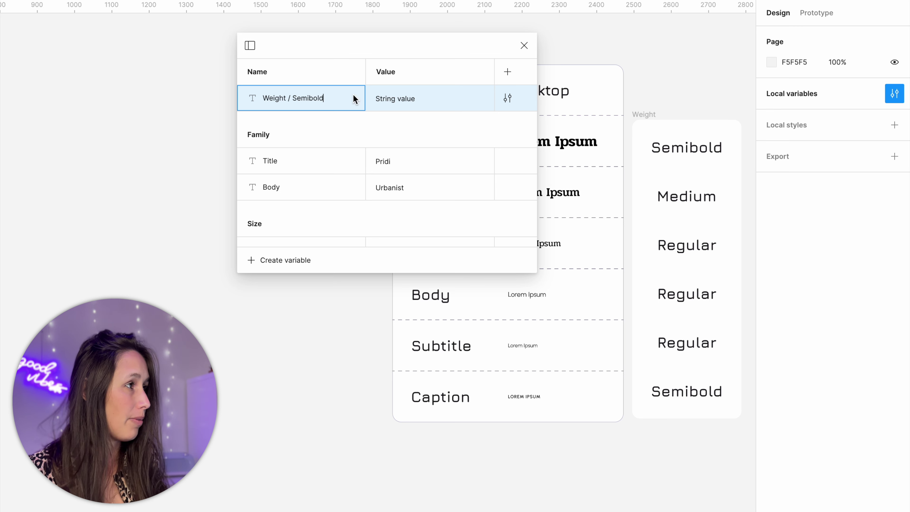
text(ld)
key(Tab)
scroll(397, 156, down, 5)
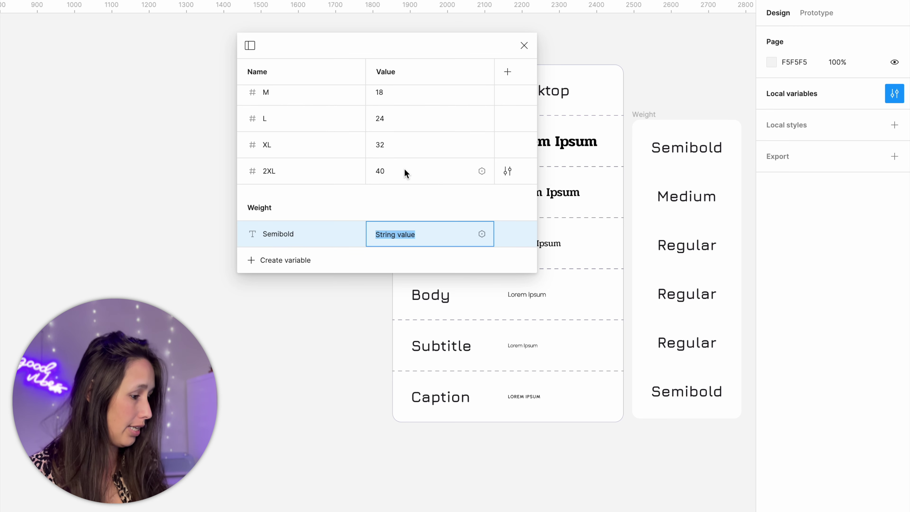
text(Semi)
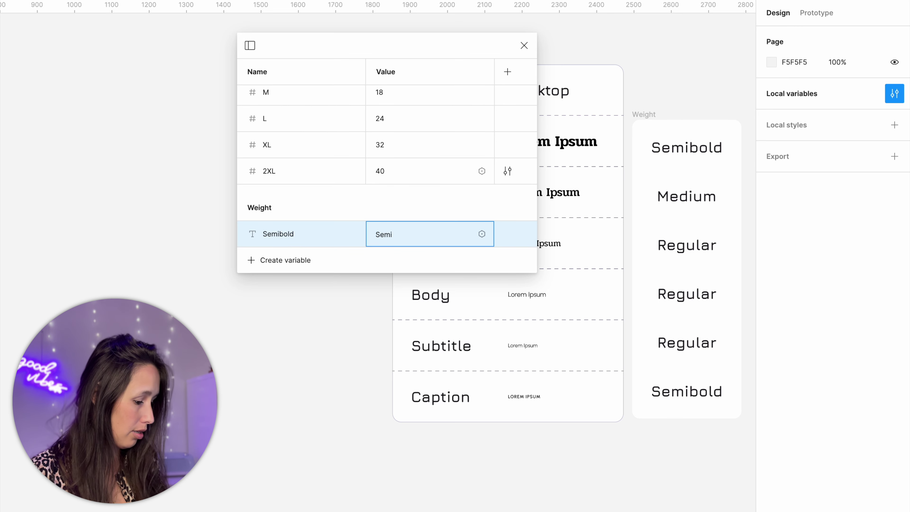
text(bold)
click(315, 237)
Duplicate it as Weight / Medium with value Medium, and add a Regular variable.
key(ctrl+d)
key(shift+Return)
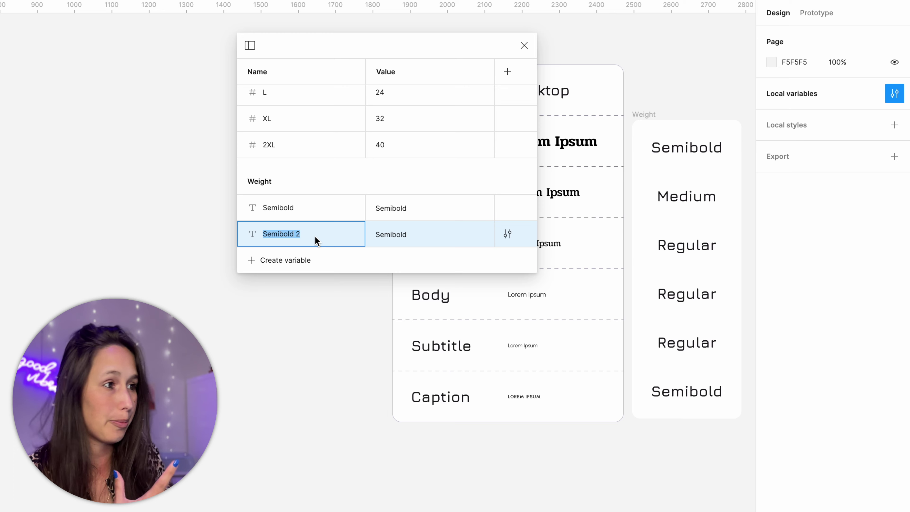
text(Medium)
key(Tab)
text(Medium)
key(ctrl+d)
text(Regular)
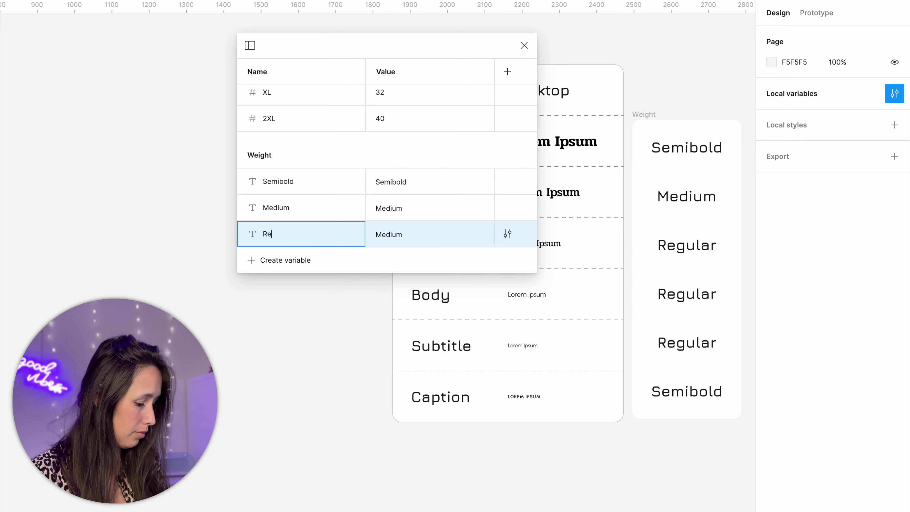
key(Tab)
Finish the Regular variable, close the variables panel, and bind Title L's weight to Weight/Semibold.
text(Regular)
click(540, 64)
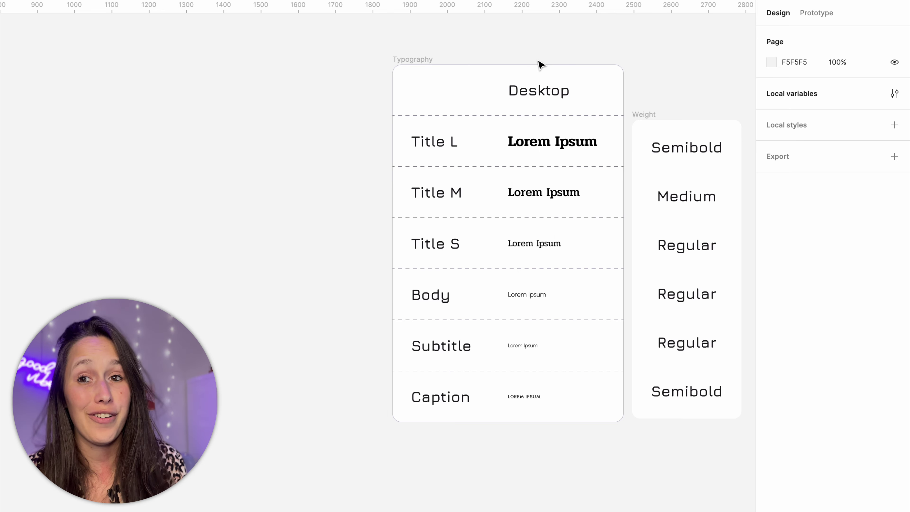
double_click(575, 150)
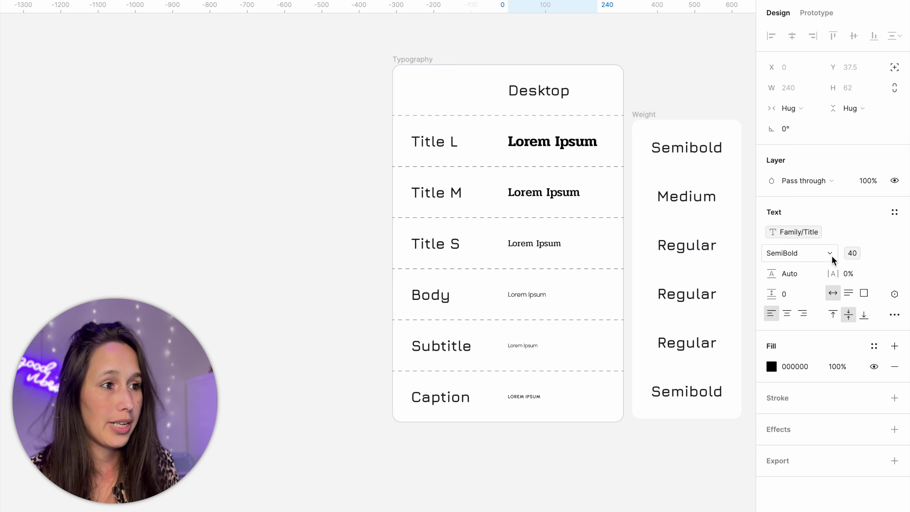
click(834, 258)
click(826, 292)
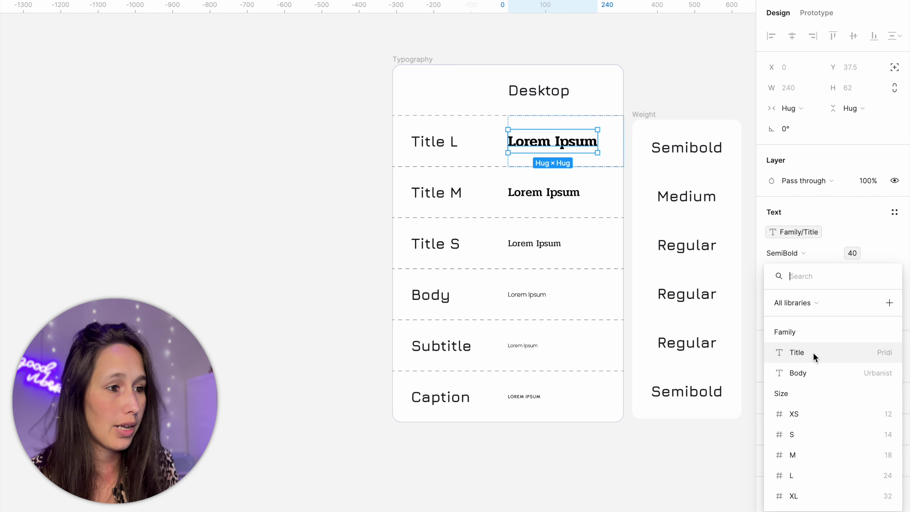
scroll(805, 368, down, 3)
click(825, 457)
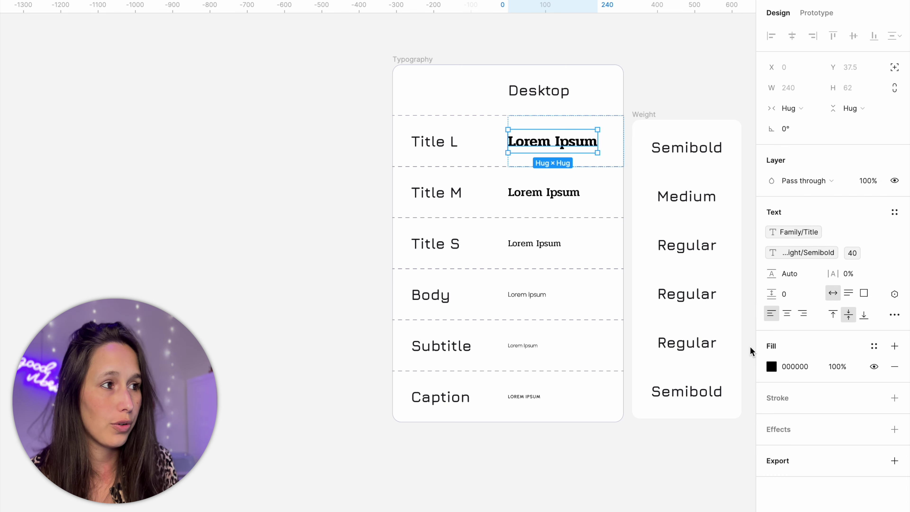
Bind the Title M sample's font weight to the Weight/Medium variable.
double_click(564, 198)
click(823, 257)
click(817, 308)
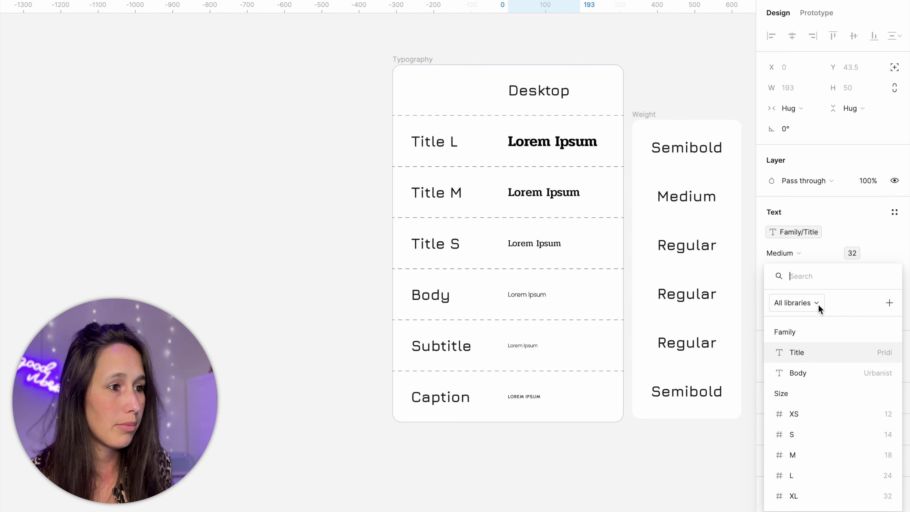
scroll(817, 398, down, 5)
click(817, 470)
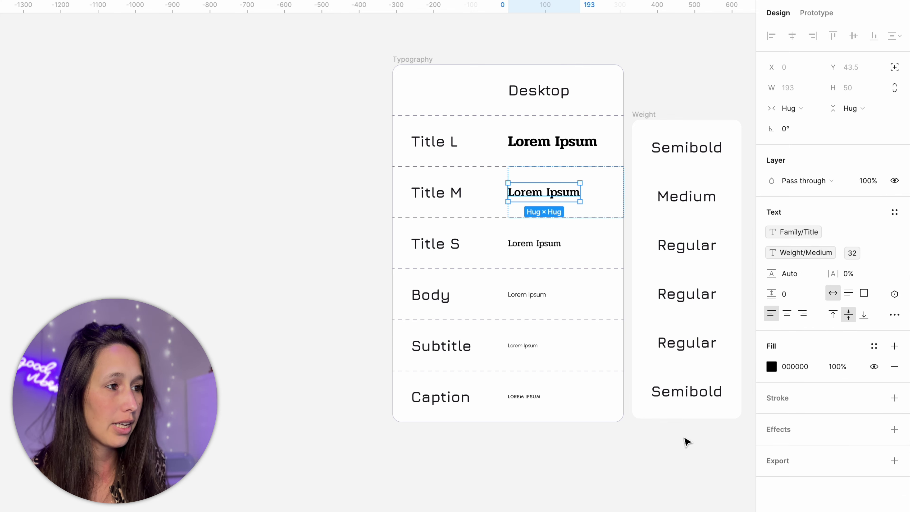
Bind the Subtitle, Body and Title S samples' font weight to Weight/Regular.
click(525, 346)
shift+click(534, 295)
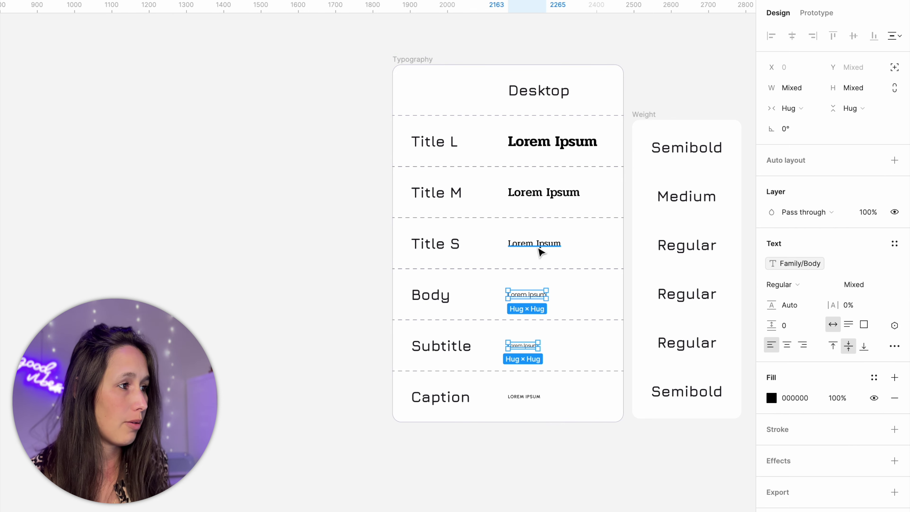
shift+click(540, 251)
click(828, 289)
click(808, 287)
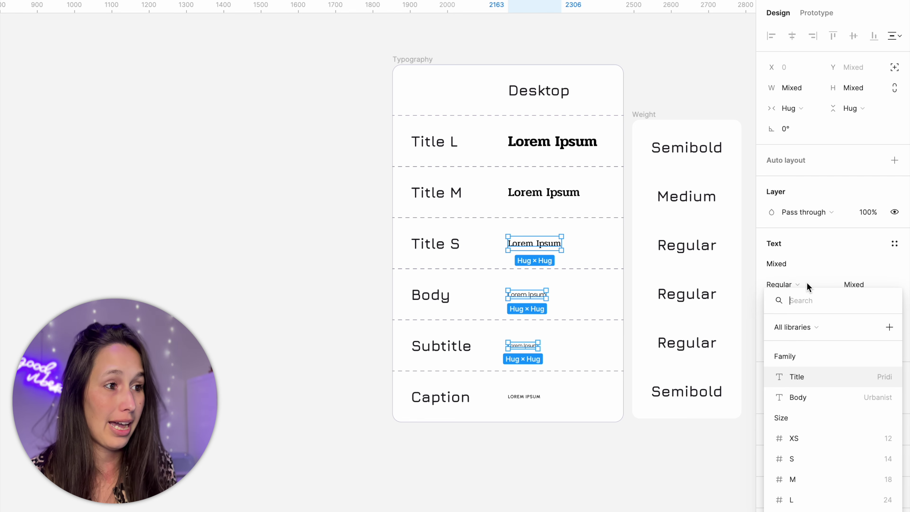
scroll(811, 443, down, 4)
Bind the Caption sample's font weight to Weight/Semibold, then clear the selection.
click(525, 396)
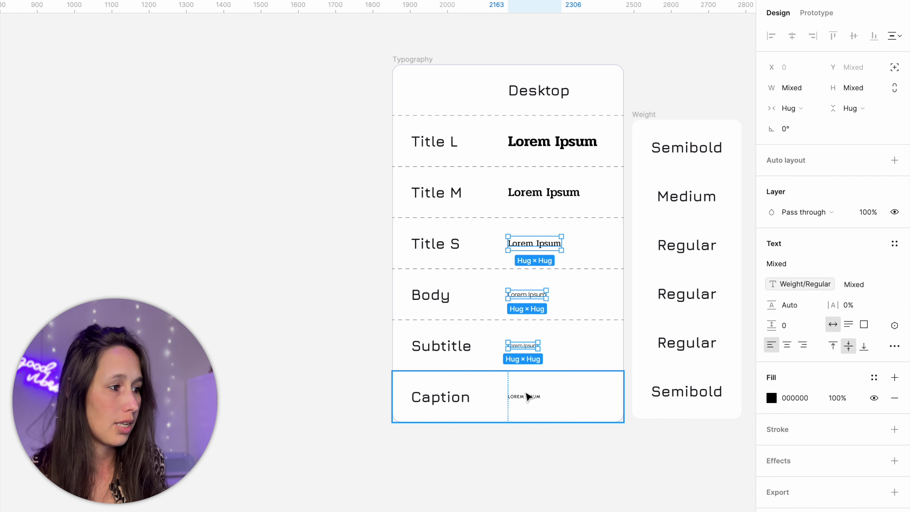
click(797, 254)
click(781, 500)
scroll(817, 400, down, 3)
scroll(816, 401, down, 2)
click(817, 461)
click(651, 457)
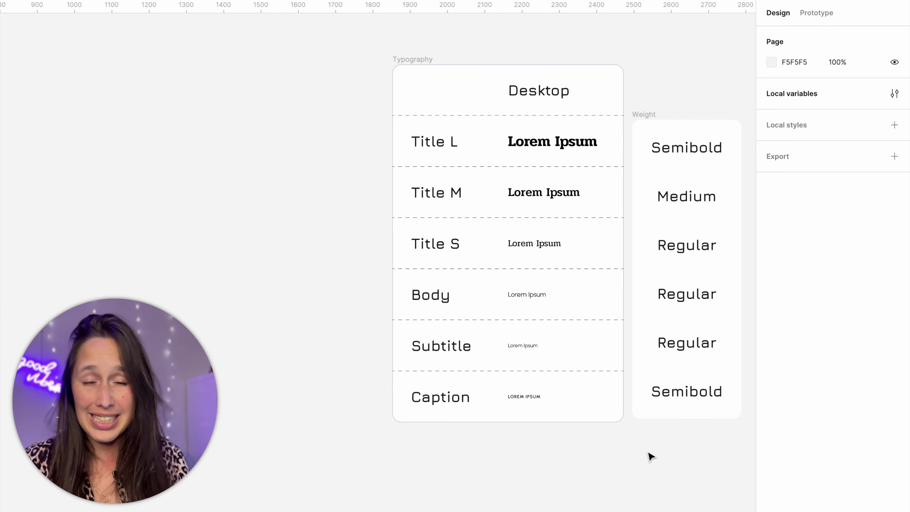
Remove the Weight card and start a new text style from Title L, naming it 'Title'.
click(652, 133)
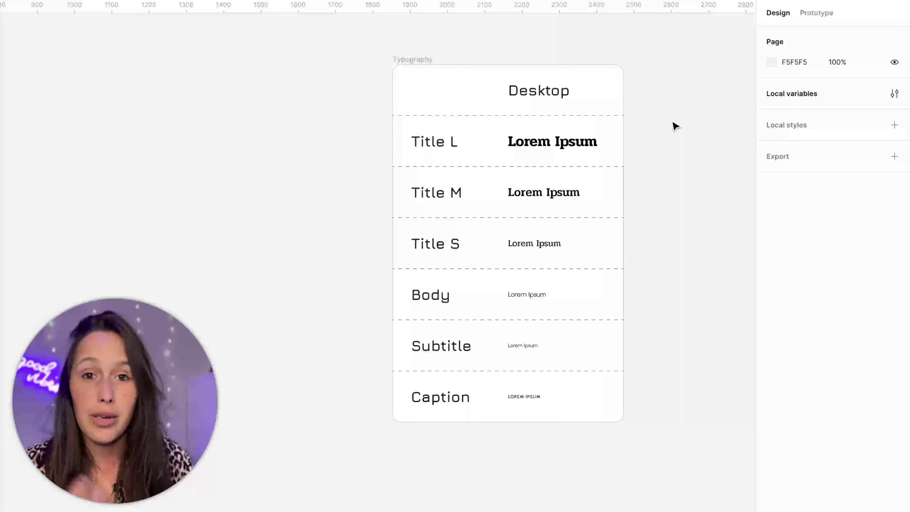
click(588, 153)
click(896, 214)
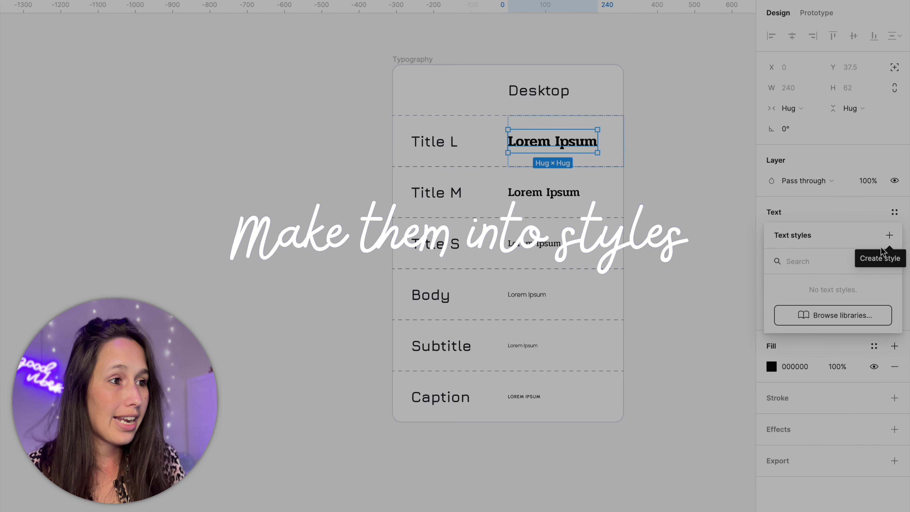
click(890, 236)
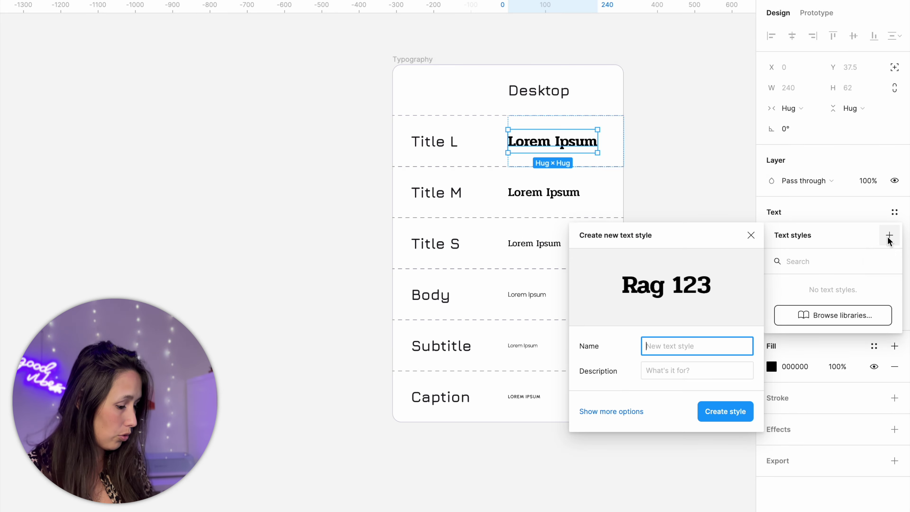
text(Title L)
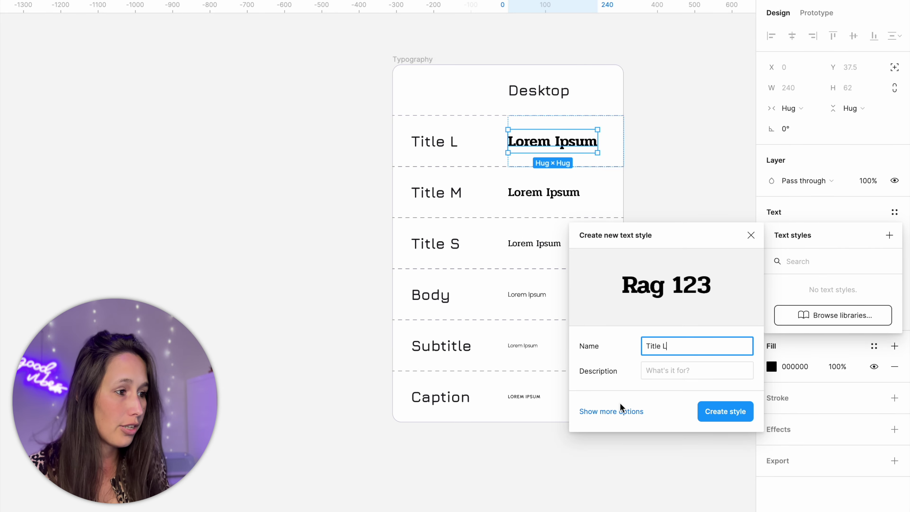
click(620, 407)
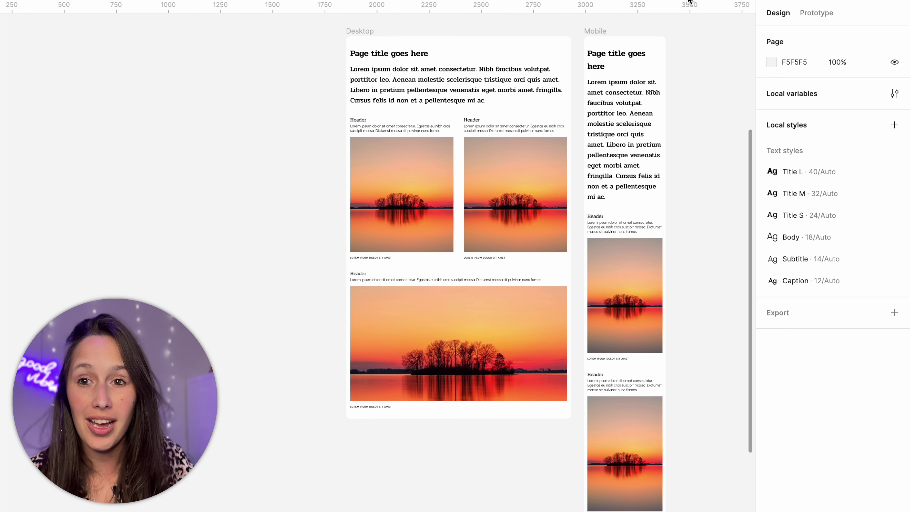
click(362, 31)
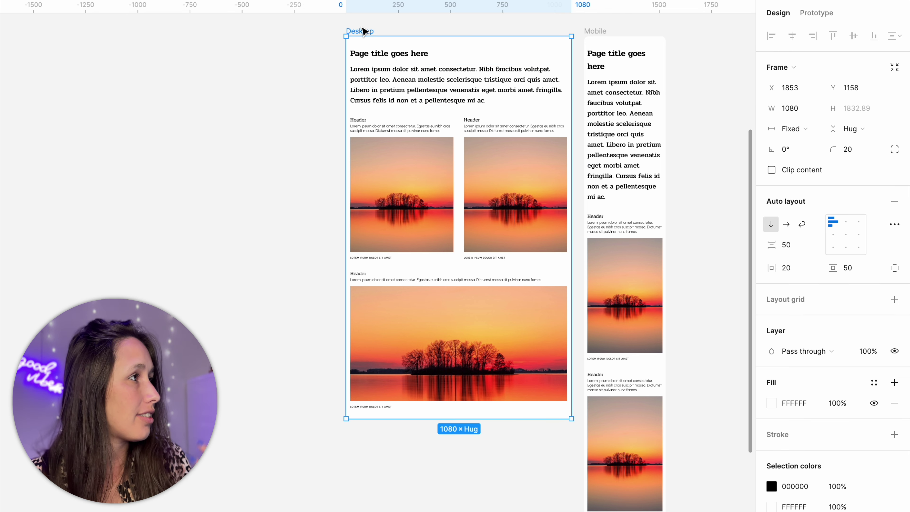
click(595, 32)
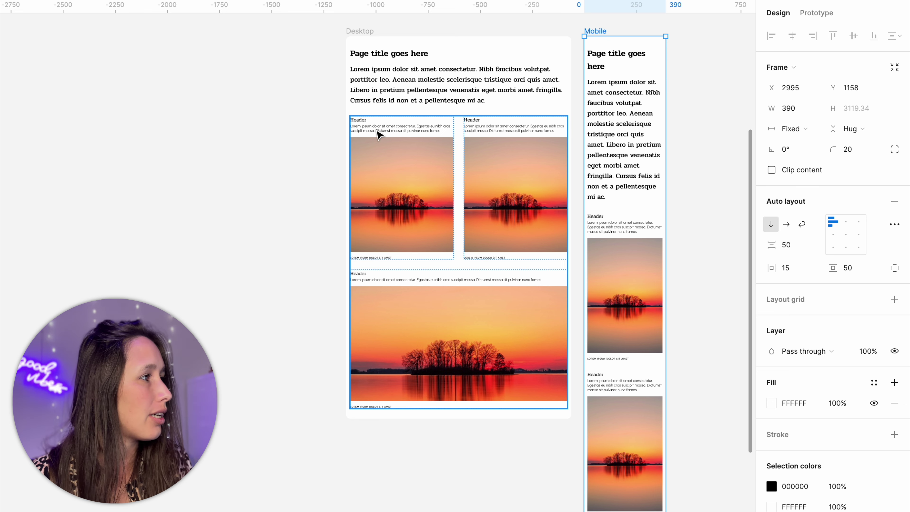
scroll(369, 136, up, 5)
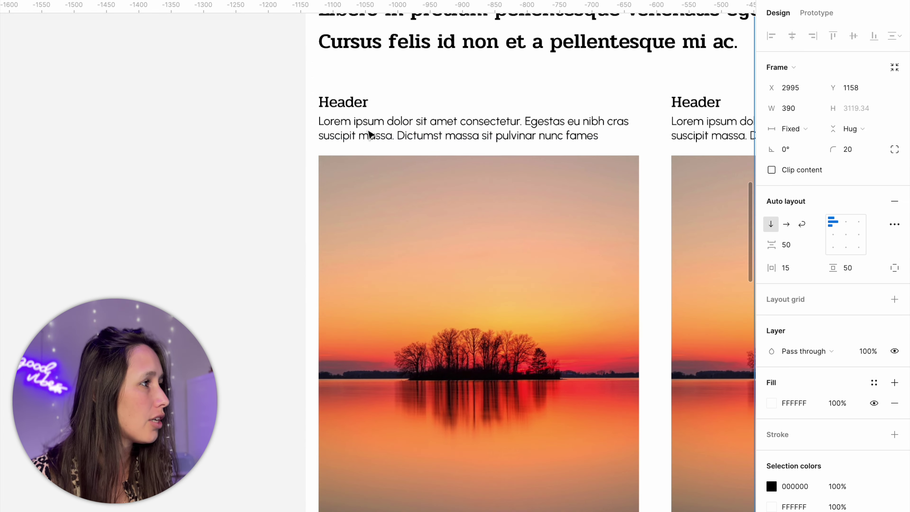
click(369, 136)
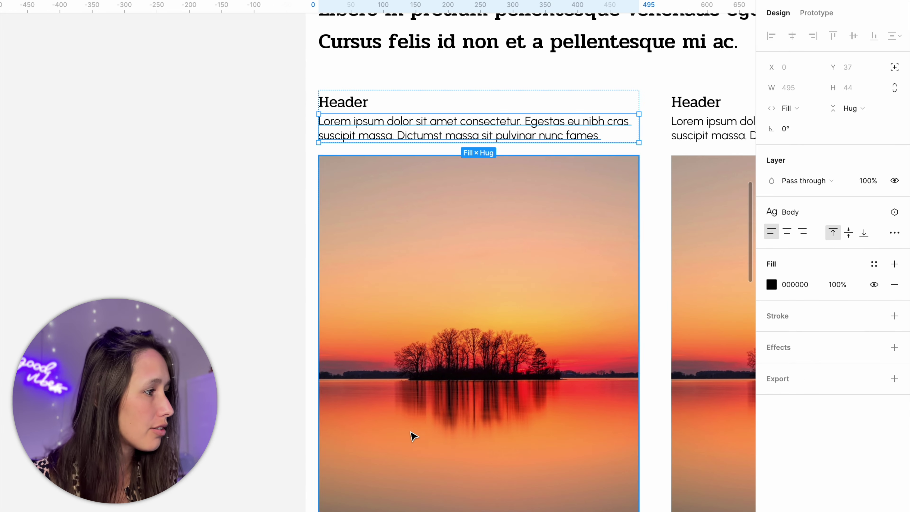
scroll(414, 435, down, 5)
click(421, 311)
click(819, 212)
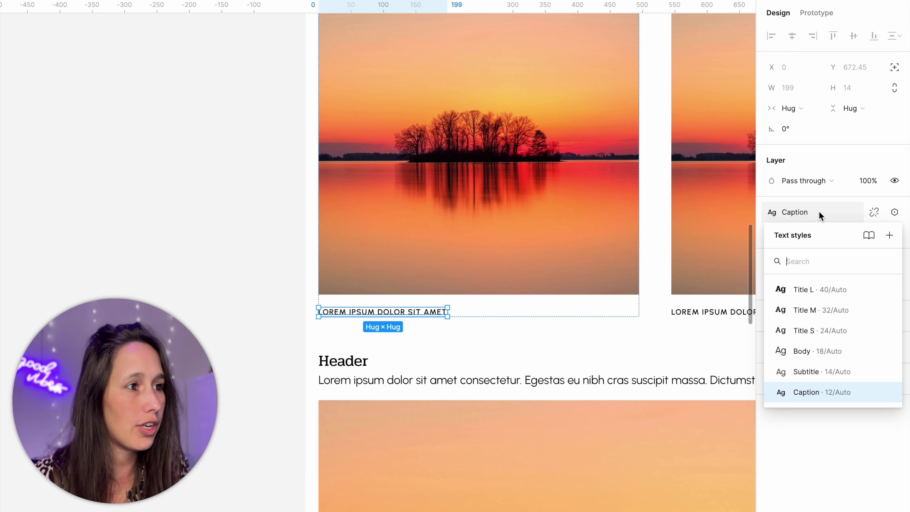
click(887, 392)
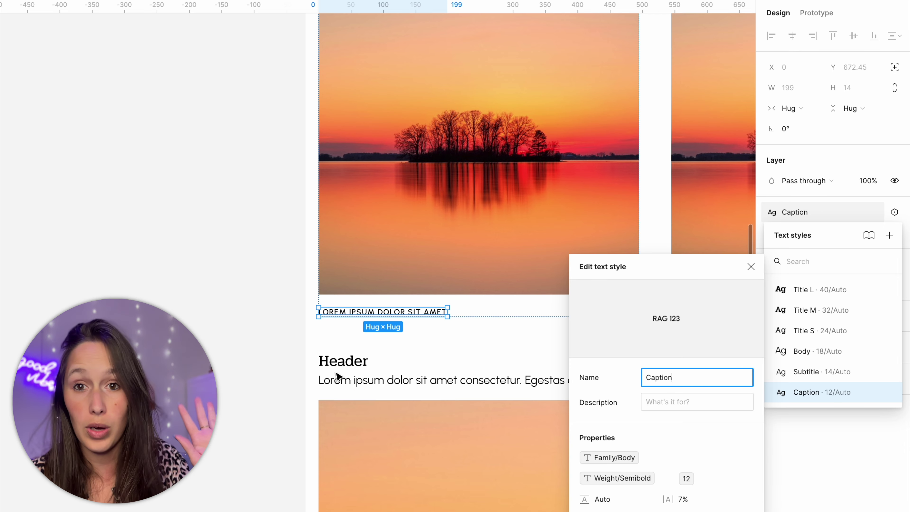
click(224, 339)
scroll(224, 339, down, 5)
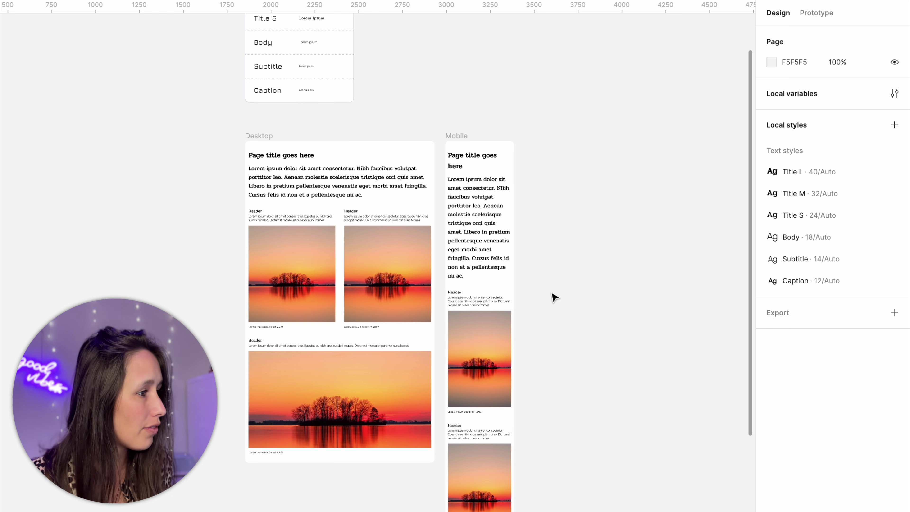
Scroll the Typography board to review the Mobile column and the Font size card.
scroll(555, 299, down, 2)
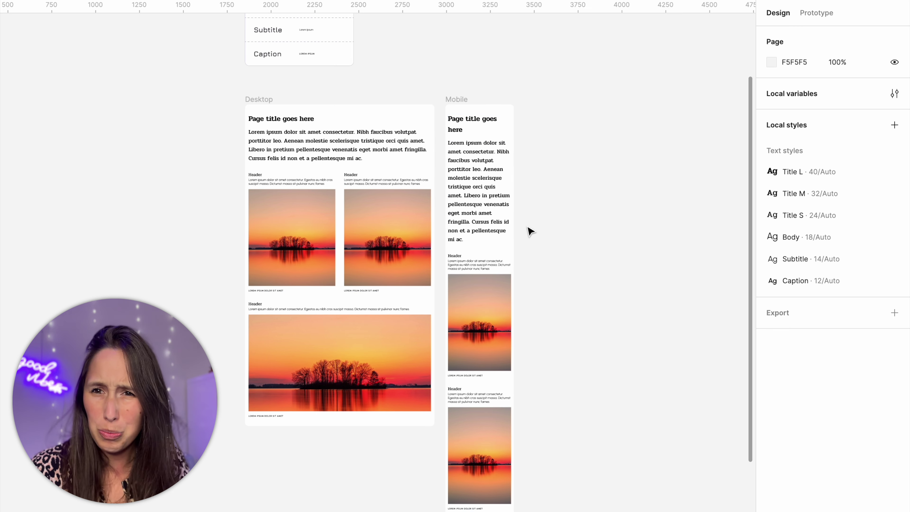
scroll(531, 232, up, 1)
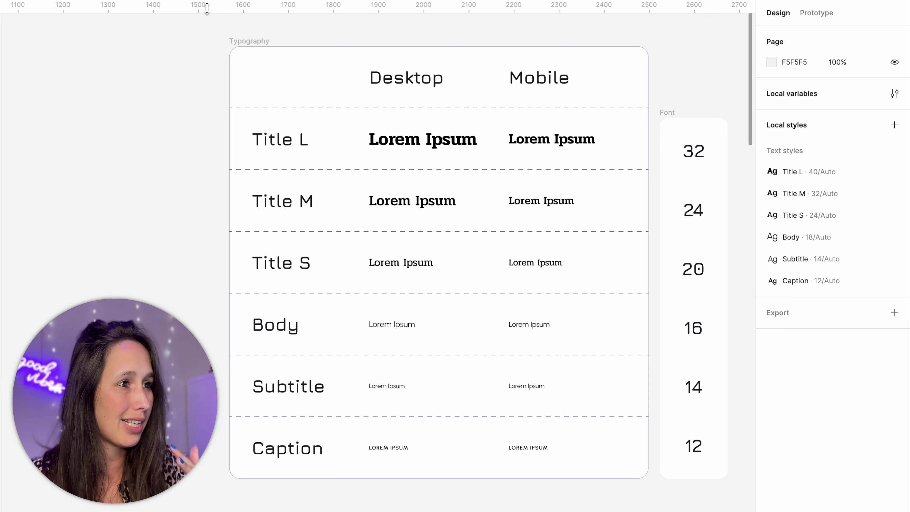
In Local variables, rename the Value mode to Desktop and add a Mobile mode.
click(895, 93)
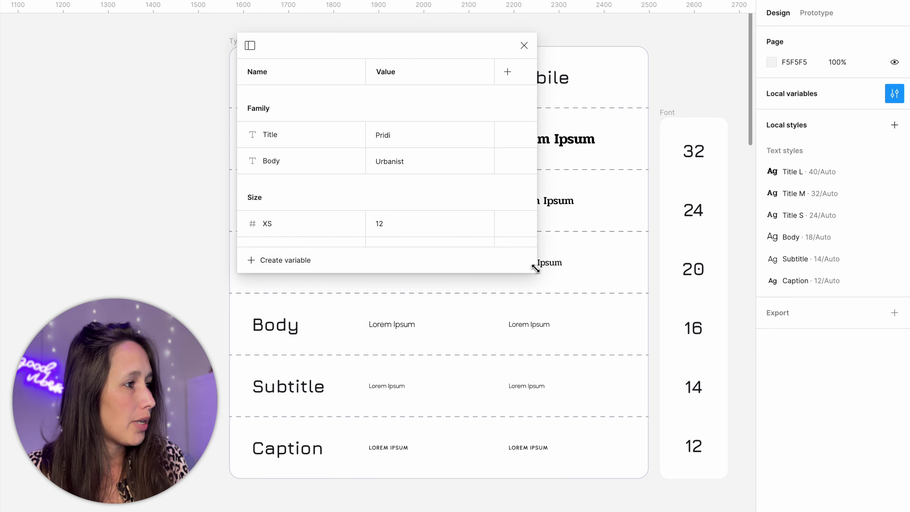
drag(537, 269, 681, 410)
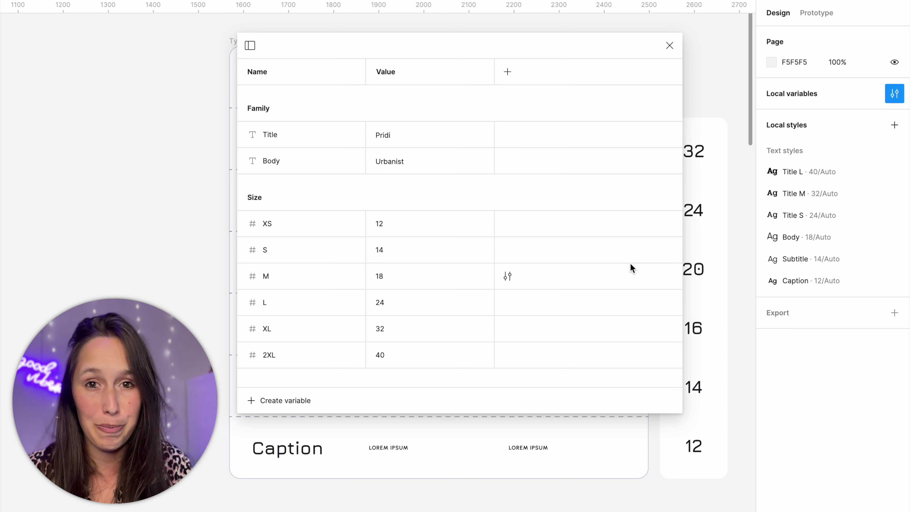
double_click(389, 73)
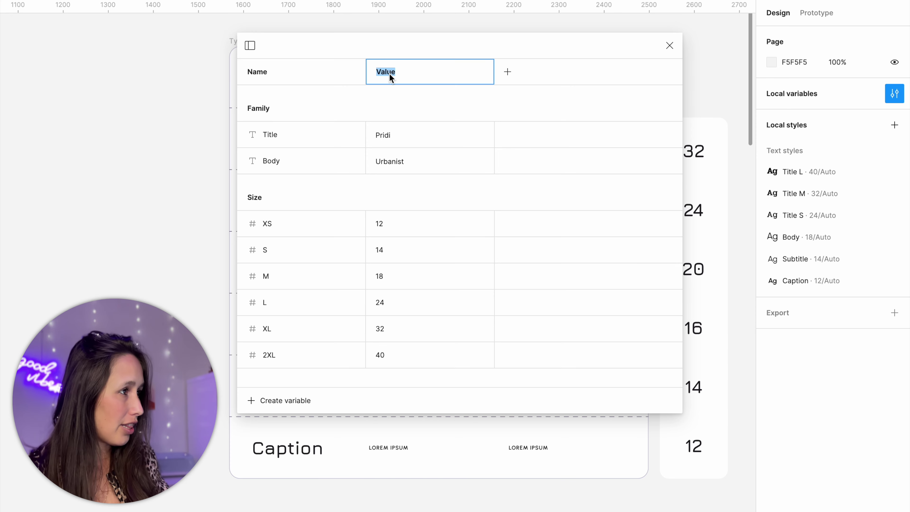
text(Desktop)
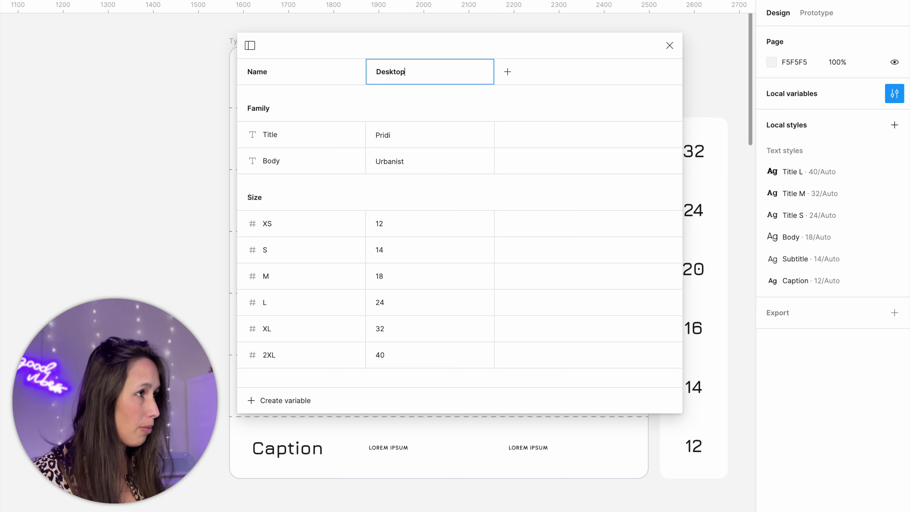
click(515, 79)
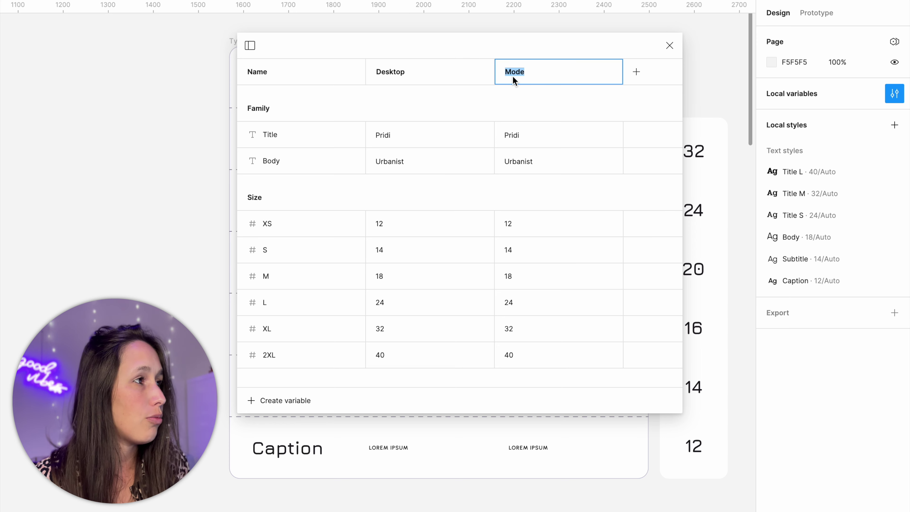
text(Mobil)
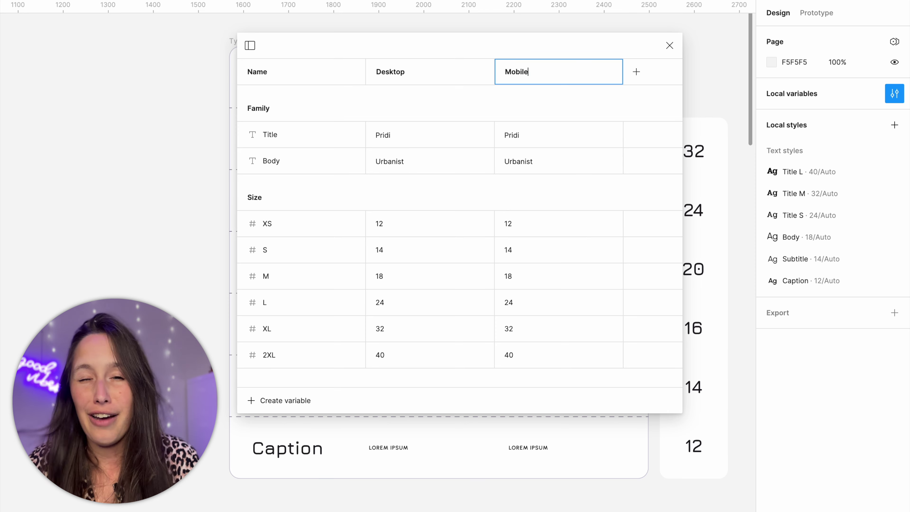
text(e)
click(575, 191)
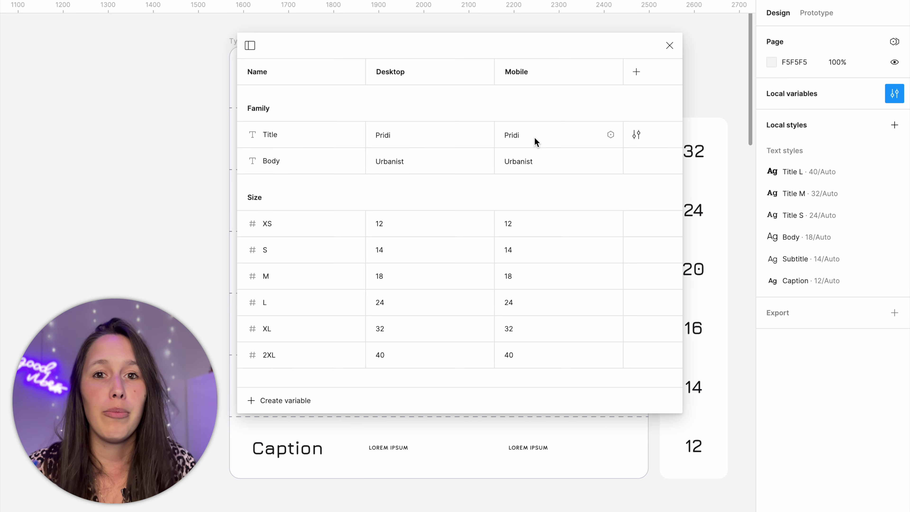
Set the Mobile font for both Body and Title to SF Pro.
double_click(530, 161)
text(SF )
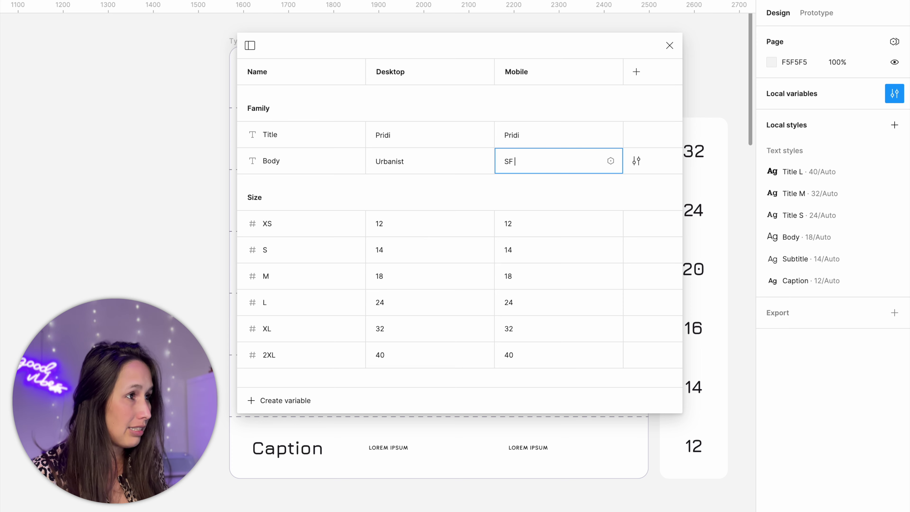
text(Pro)
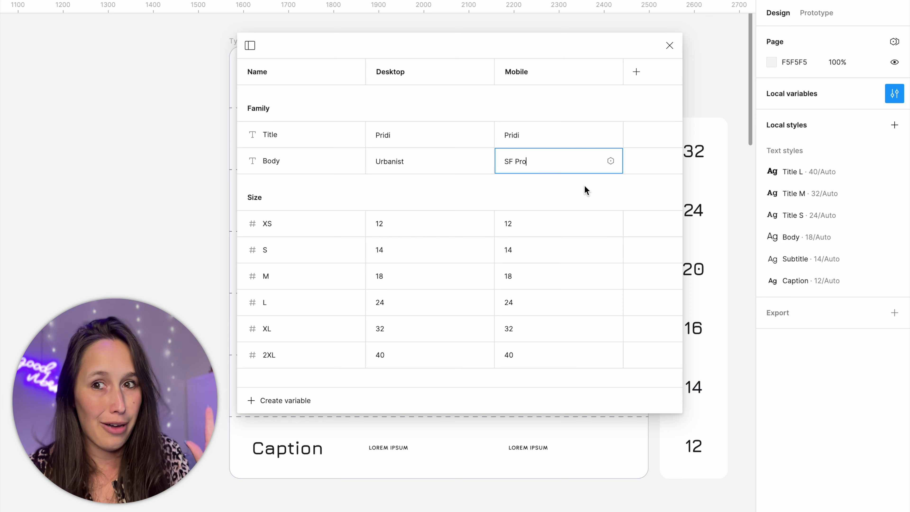
drag(526, 162, 504, 163)
key(ctrl+c)
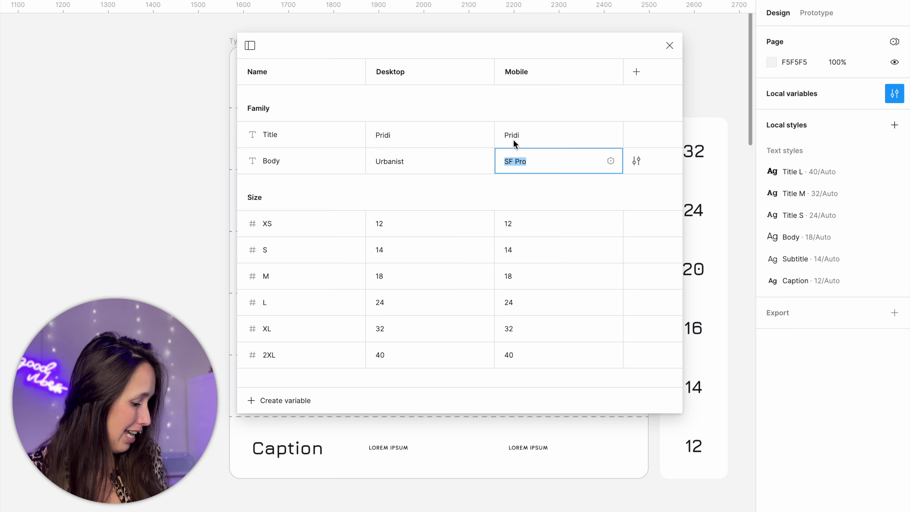
click(511, 134)
key(ctrl+v)
click(511, 177)
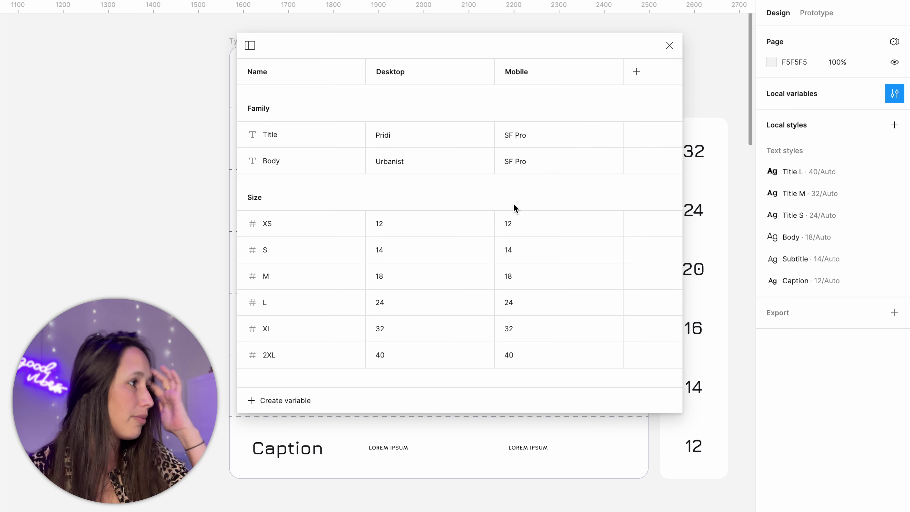
Set Mobile sizes M to 16, L to 20 and XL to 24, then edit 2XL.
scroll(513, 204, down, 5)
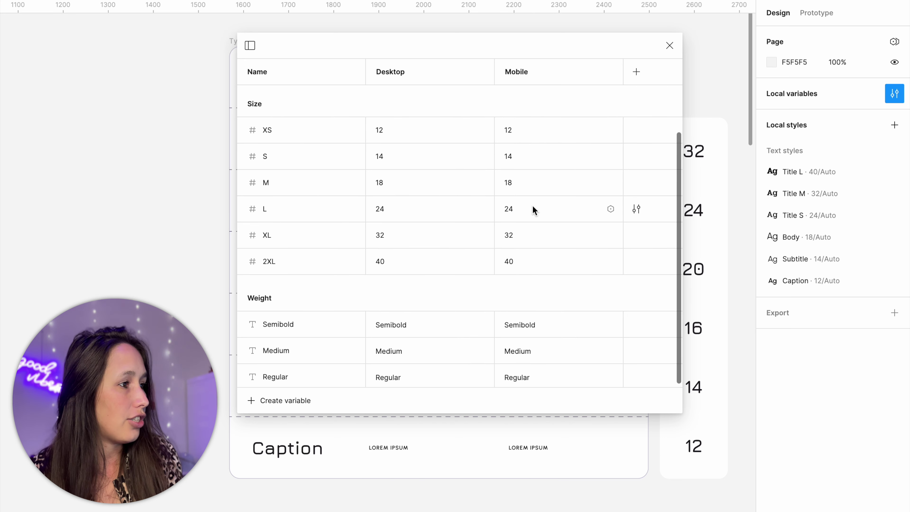
scroll(533, 209, up, 1)
drag(546, 56, 539, 113)
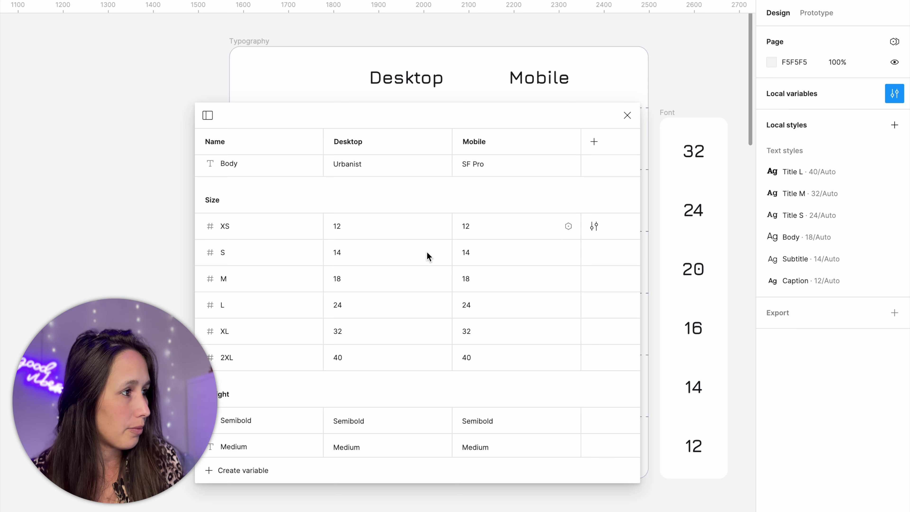
click(468, 281)
text(16)
click(467, 305)
text(20)
click(466, 331)
text(24)
click(466, 357)
Set the 2XL Mobile size to 32 and compare the Mobile and Desktop body text.
text(32)
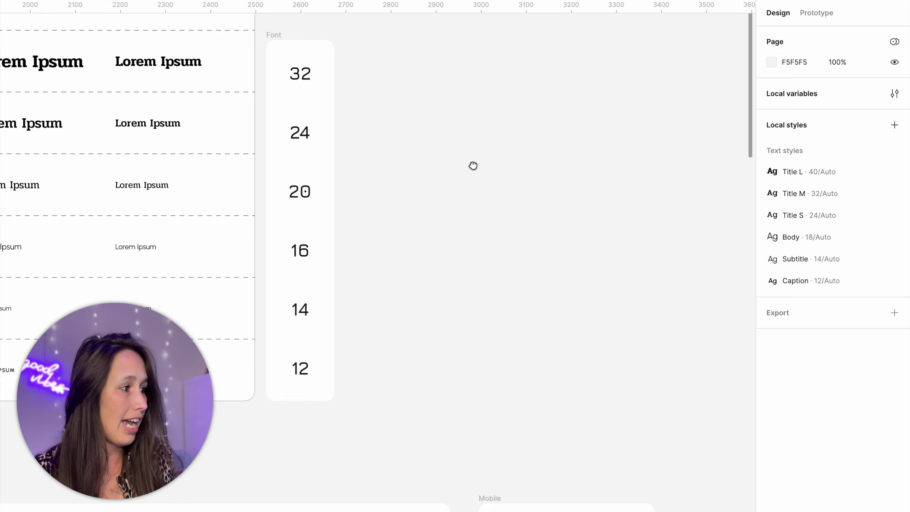
scroll(473, 165, down, 10)
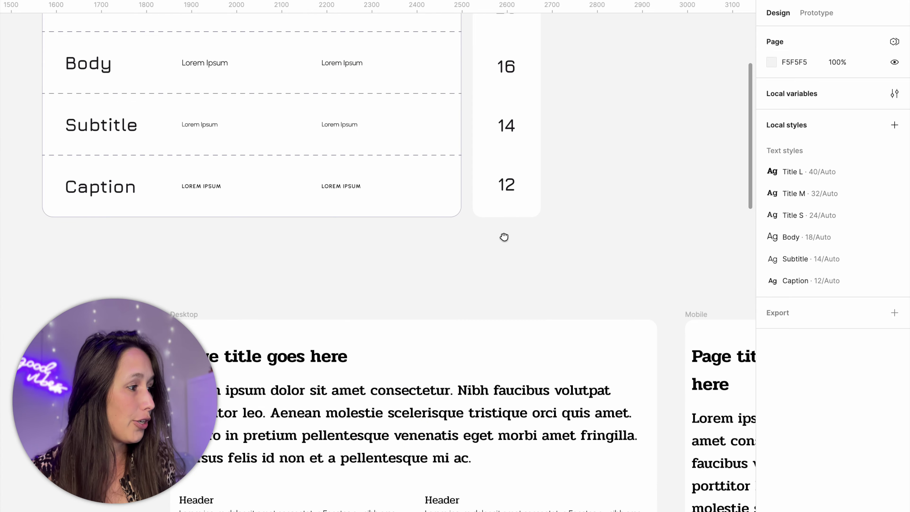
scroll(451, 48, right, 2)
scroll(423, 129, down, 3)
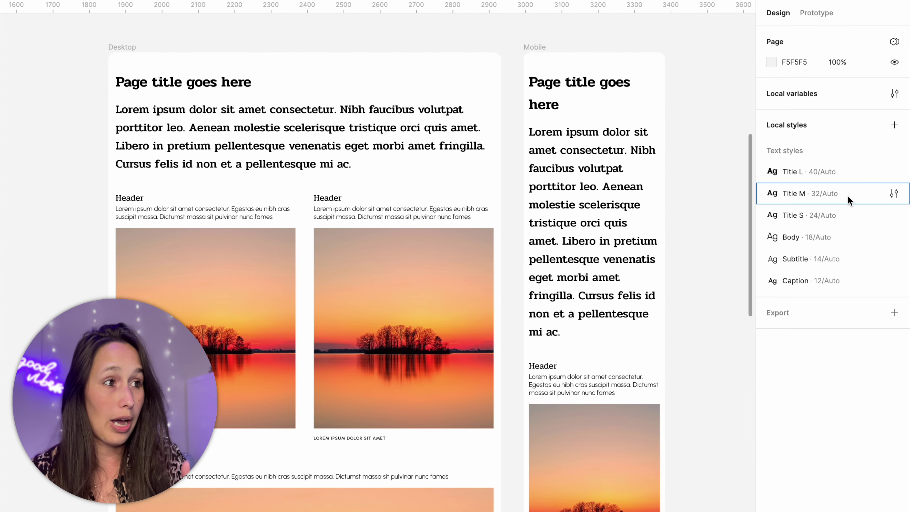
click(554, 162)
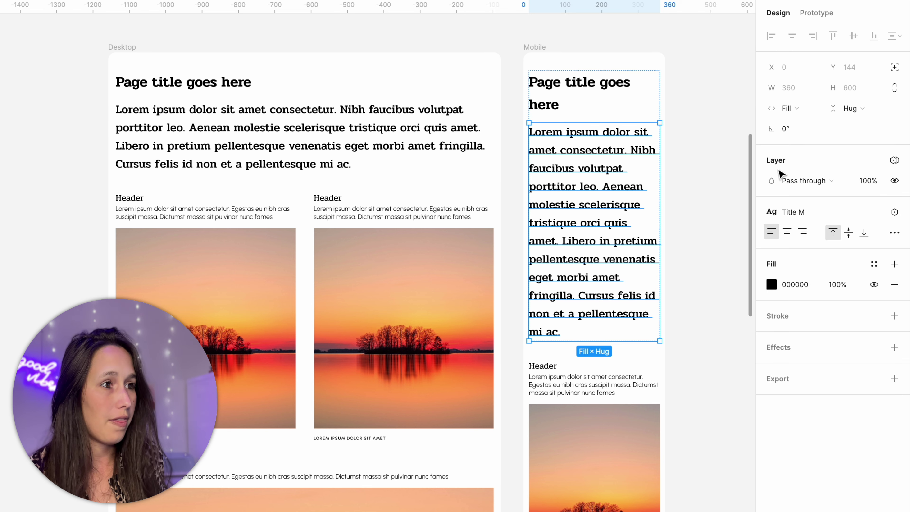
click(363, 146)
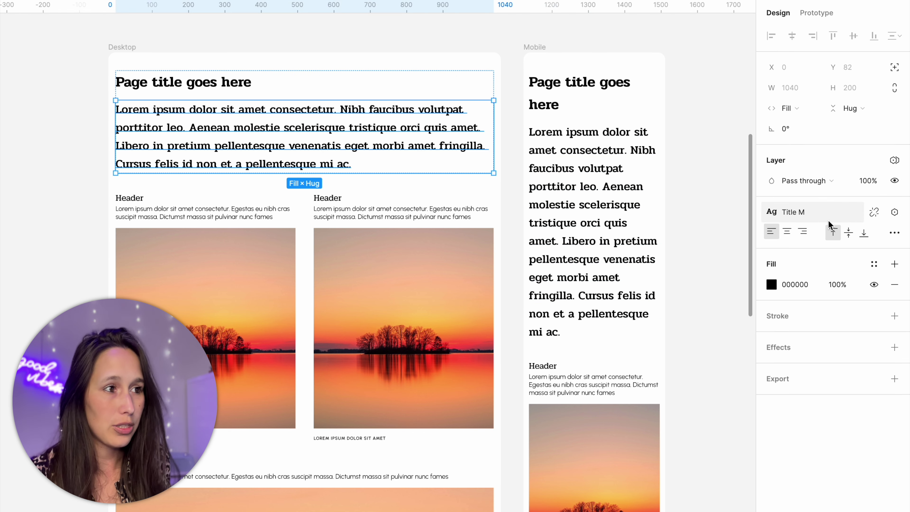
click(701, 117)
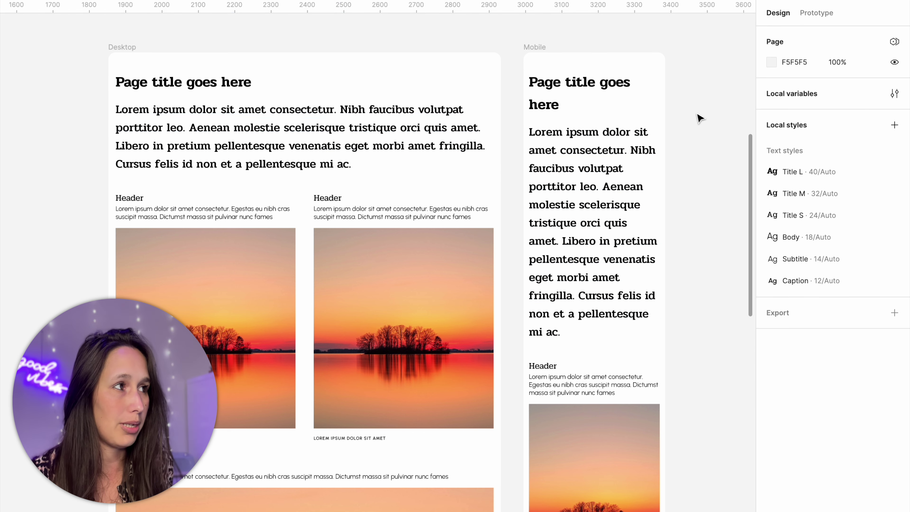
Switch the Mobile layout frame's Typography variable mode to Mobile.
click(534, 48)
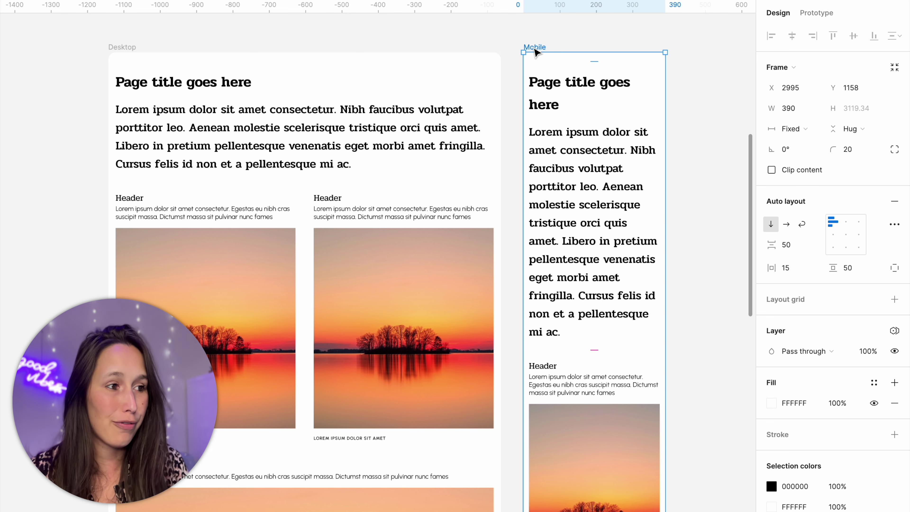
scroll(876, 377, down, 3)
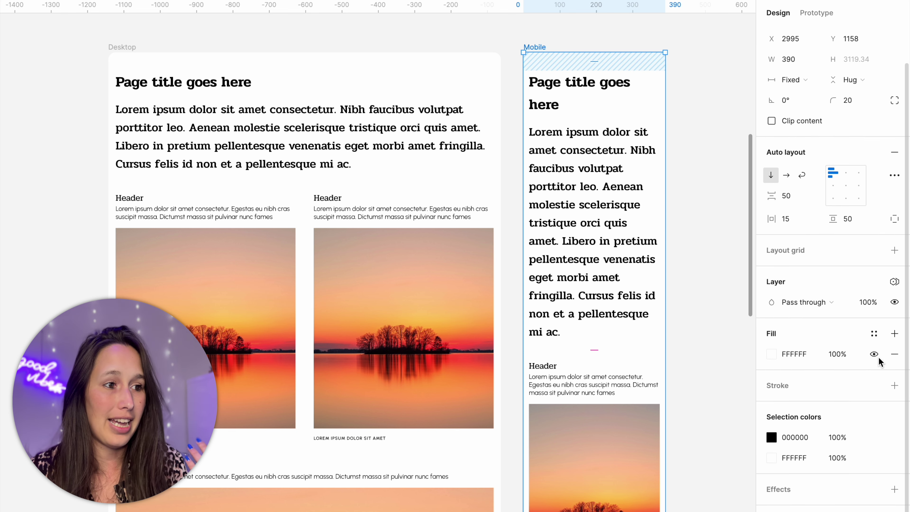
click(895, 280)
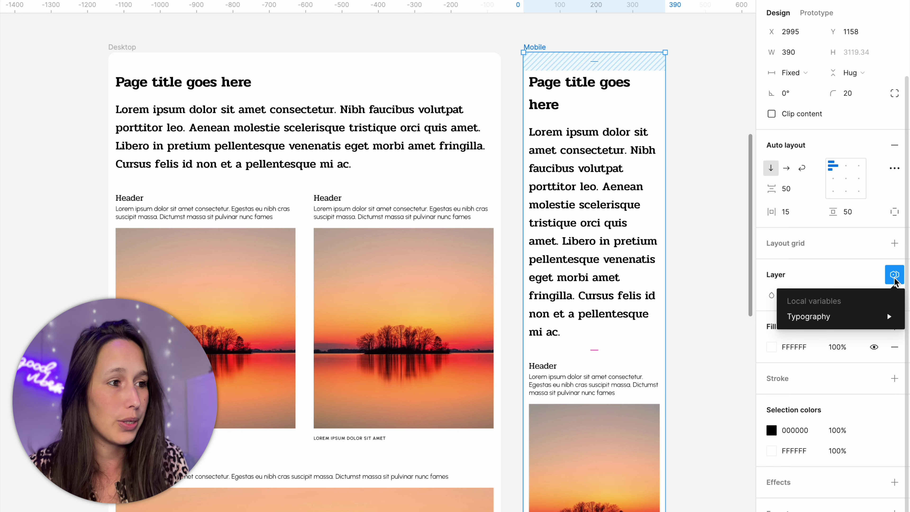
mouse_move(855, 312)
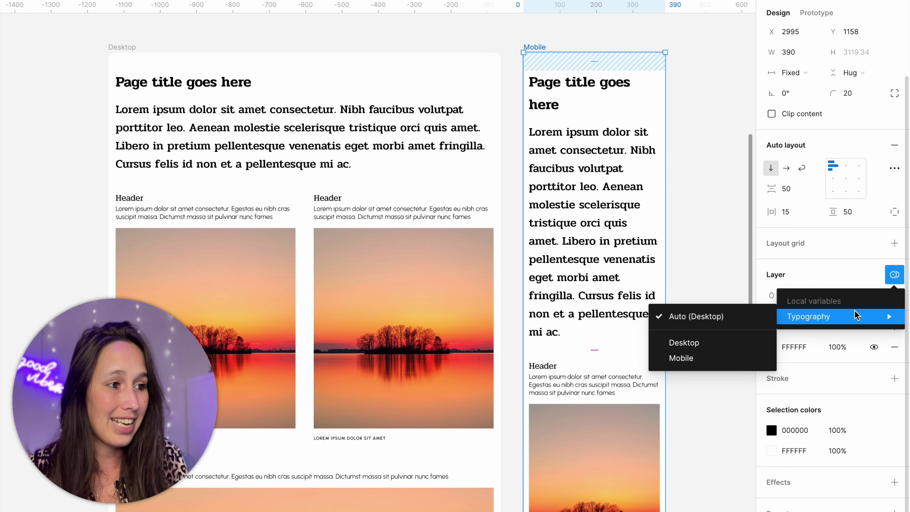
click(707, 362)
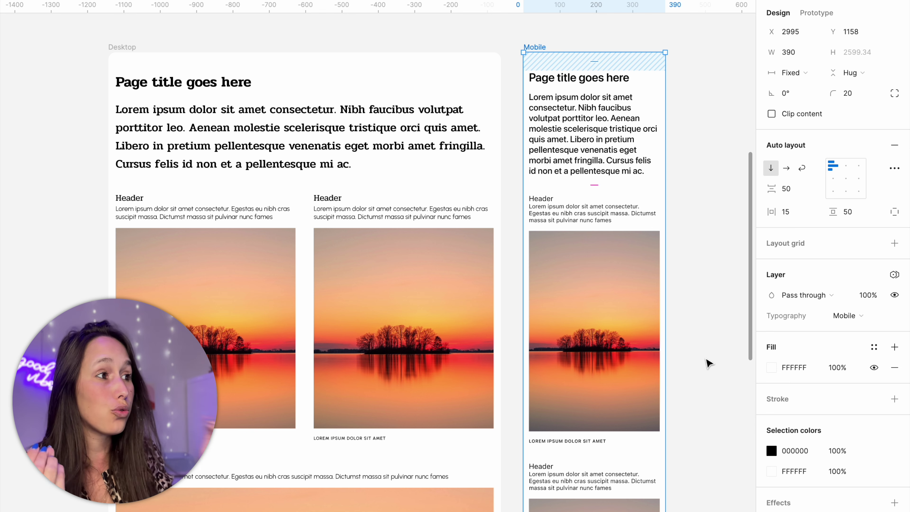
Compare the mobile and desktop body text styles, then deselect and review both layouts.
click(708, 363)
click(602, 215)
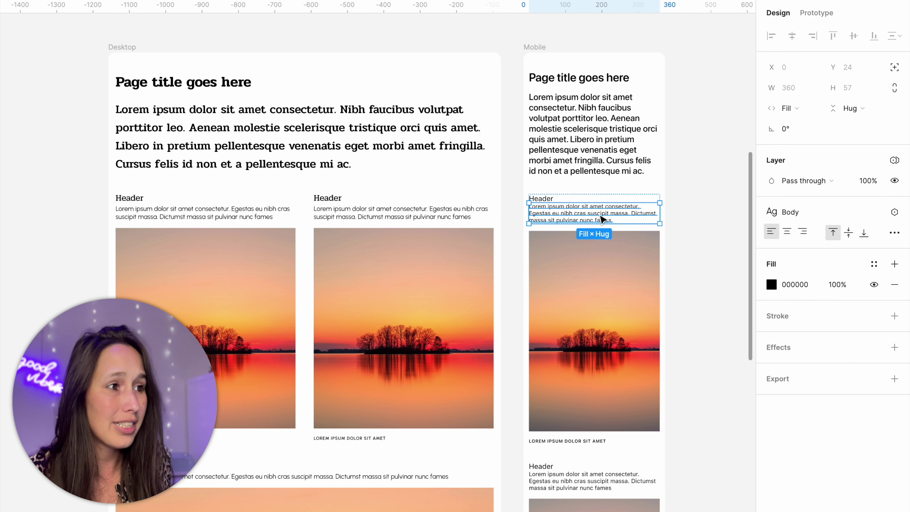
click(464, 217)
click(720, 221)
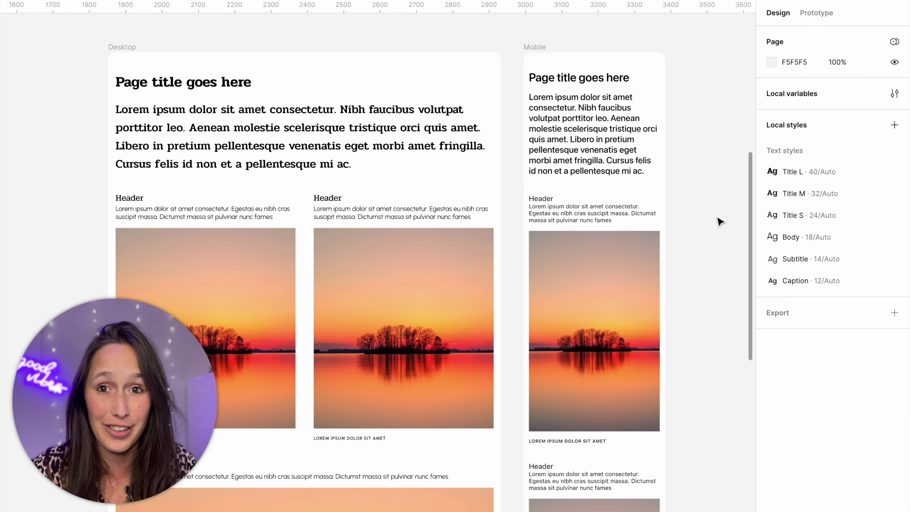
click(532, 46)
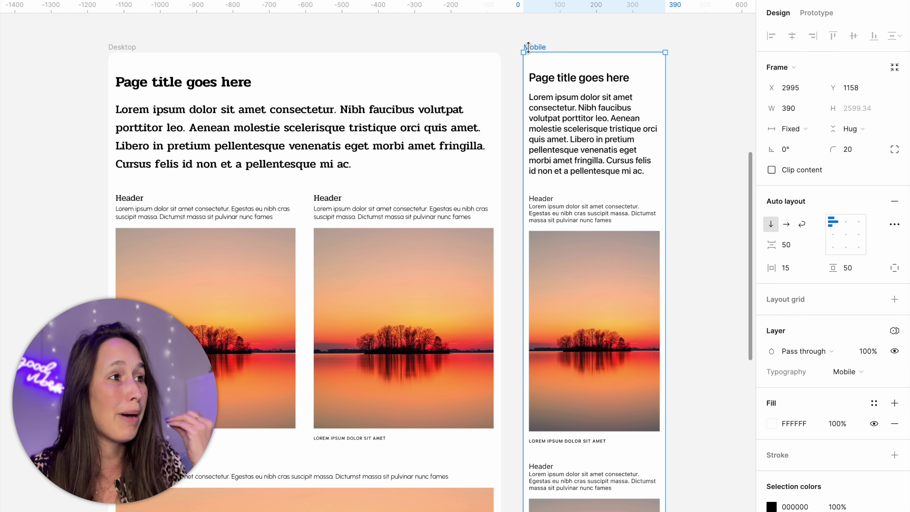
click(708, 88)
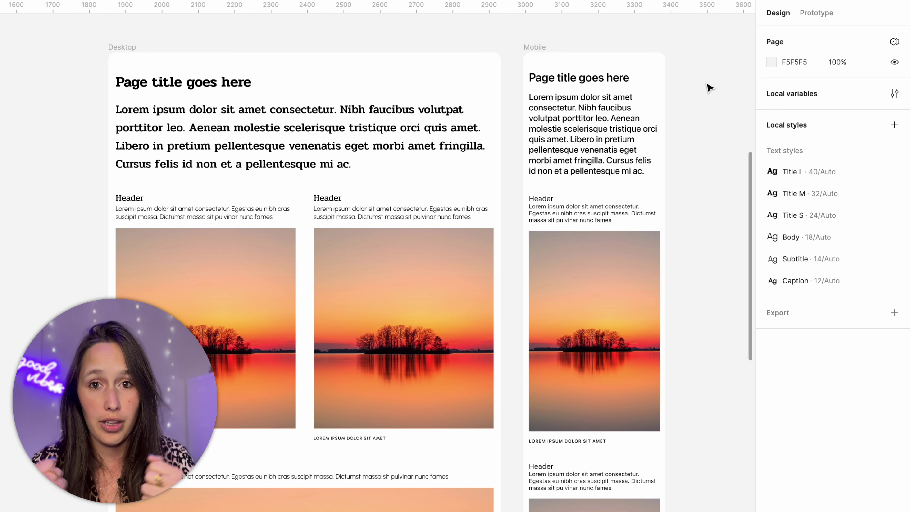
scroll(708, 88, down, 5)
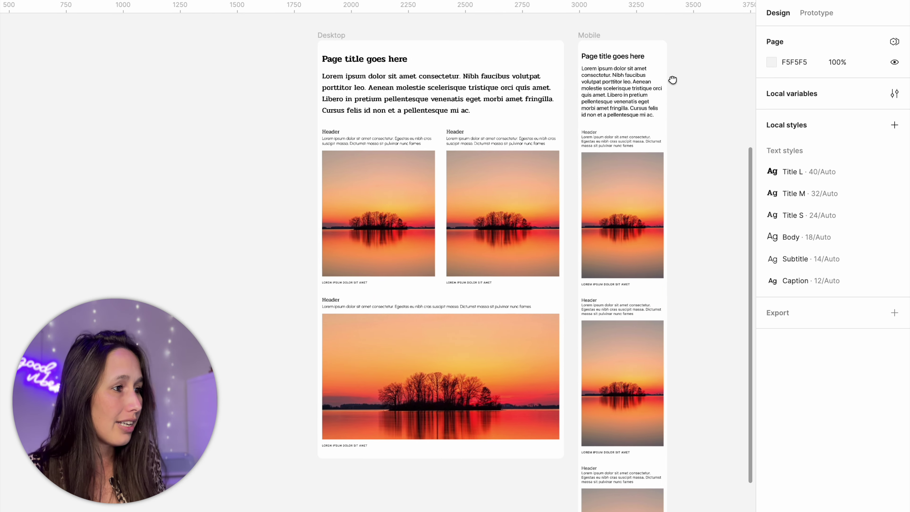
scroll(586, 201, up, 3)
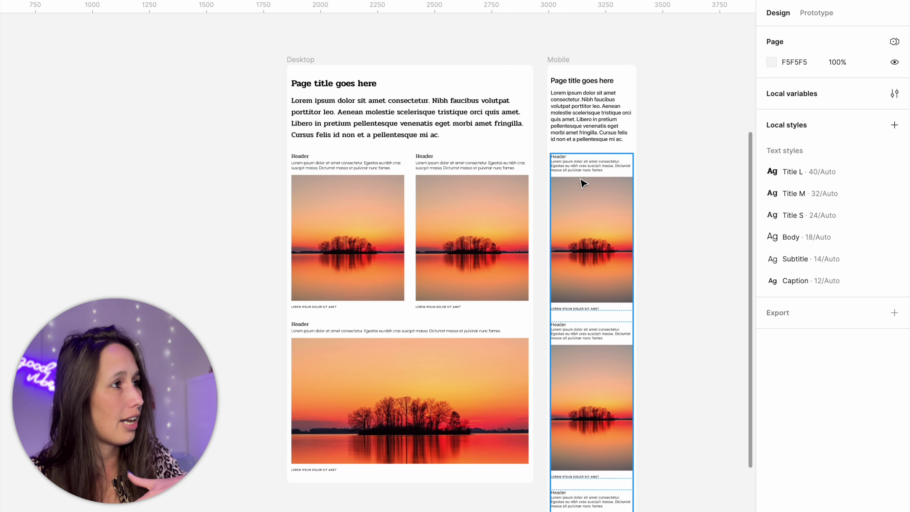
scroll(618, 185, down, 10)
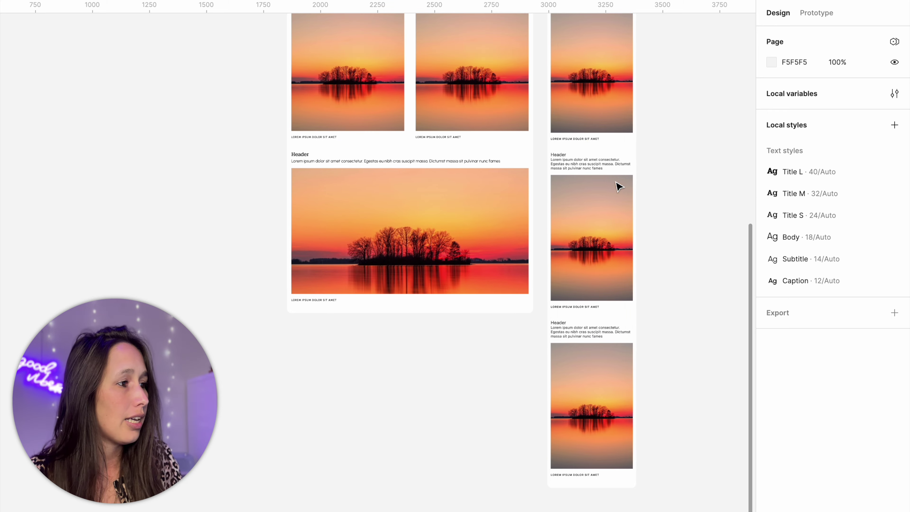
scroll(620, 187, up, 7)
scroll(620, 187, up, 3)
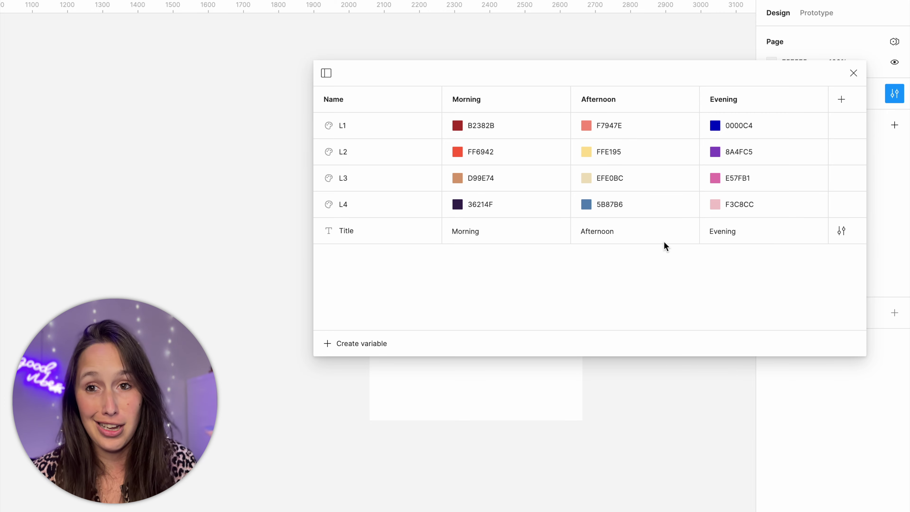
Bind Frame 2's X text to the Colours/Title variable.
click(847, 74)
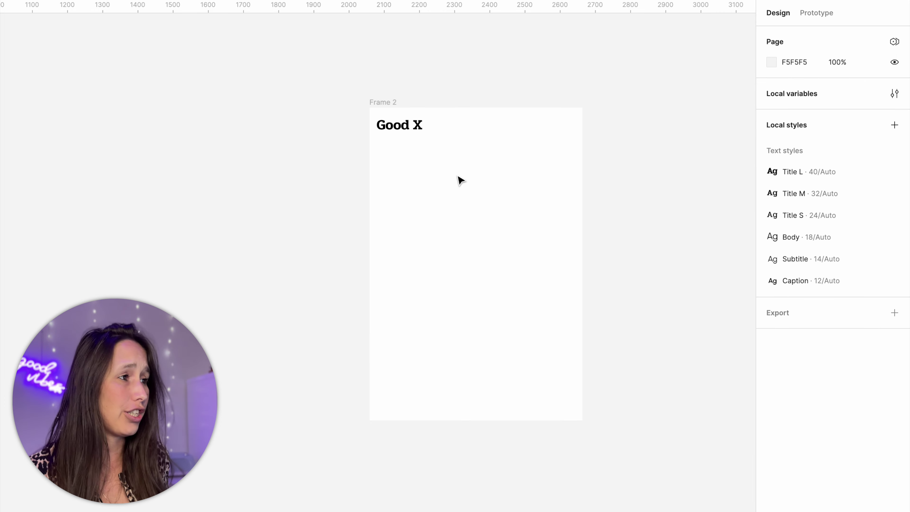
click(414, 129)
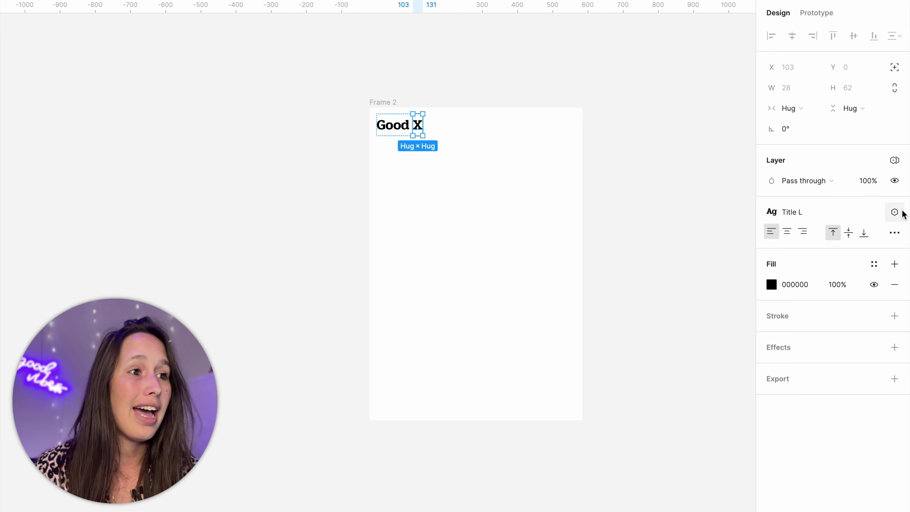
click(895, 212)
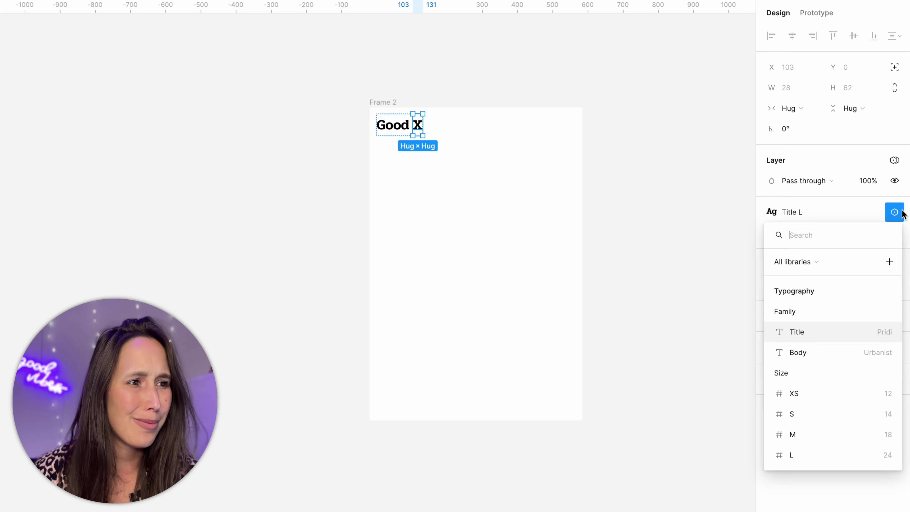
scroll(880, 349, down, 5)
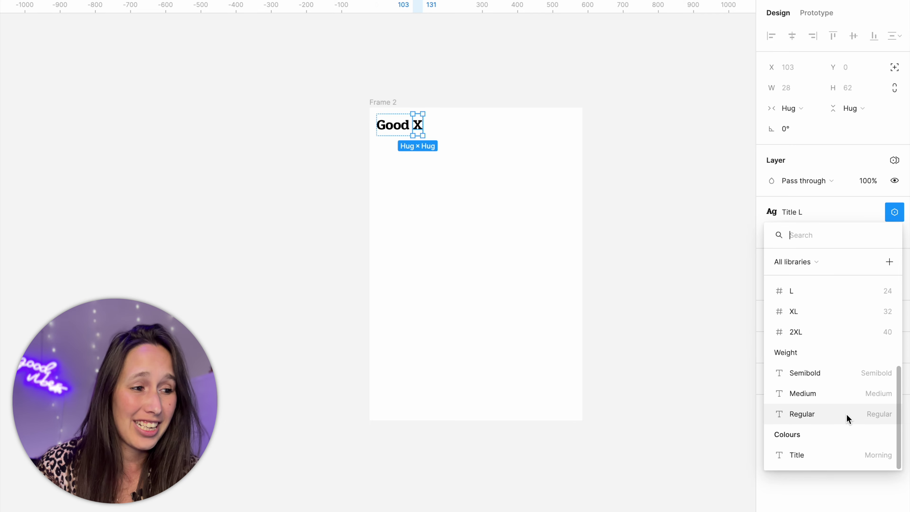
click(823, 459)
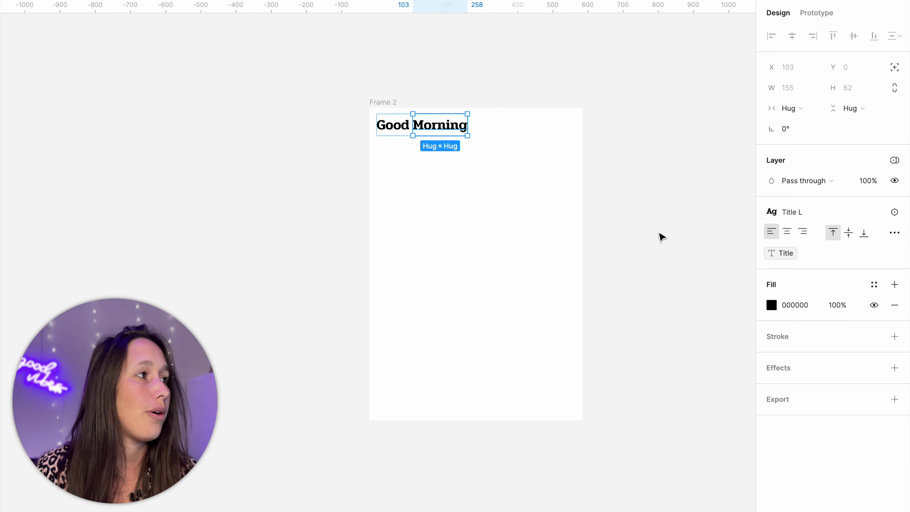
Preview the heading text in the Afternoon colour mode.
click(895, 161)
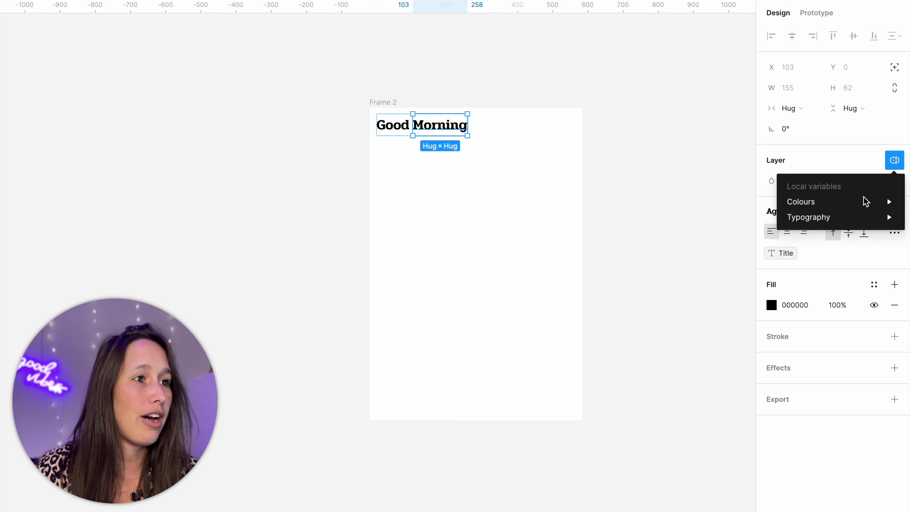
mouse_move(812, 210)
click(692, 245)
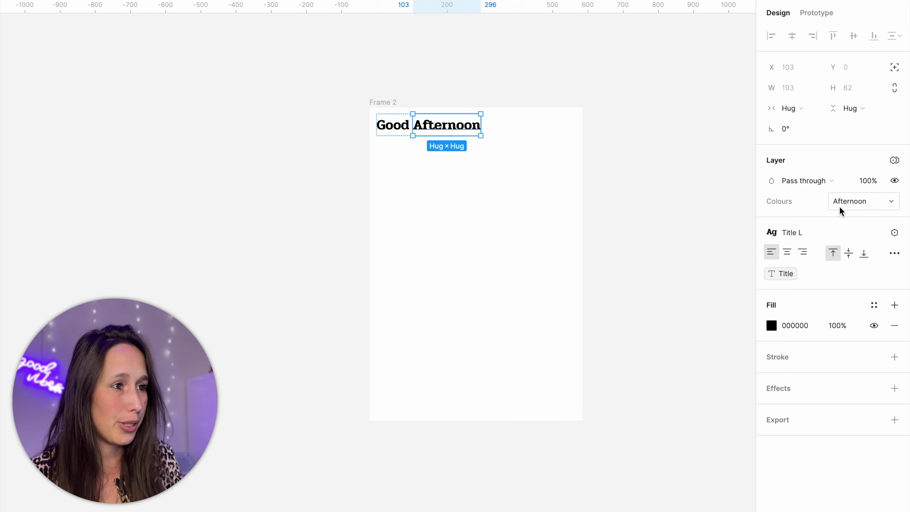
click(846, 203)
Return the text to Morning mode and give Frame 2 a linear gradient fill.
click(821, 187)
click(437, 94)
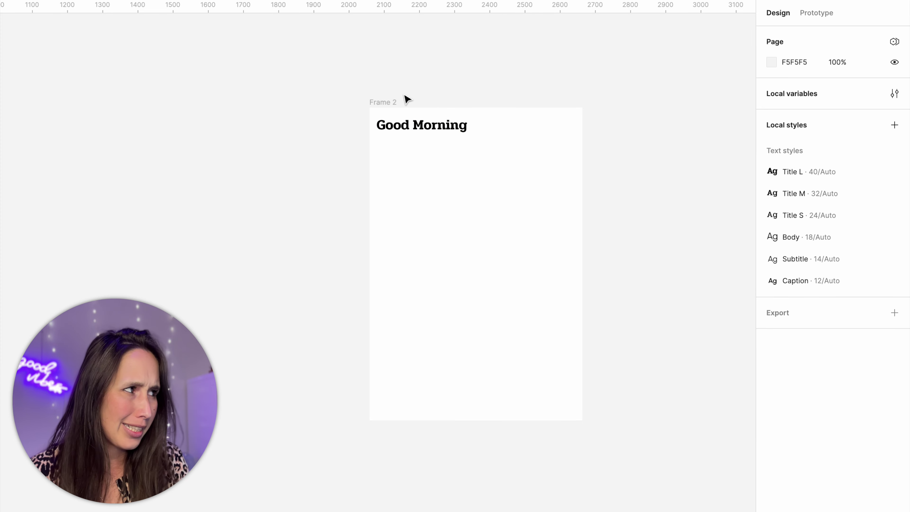
click(399, 102)
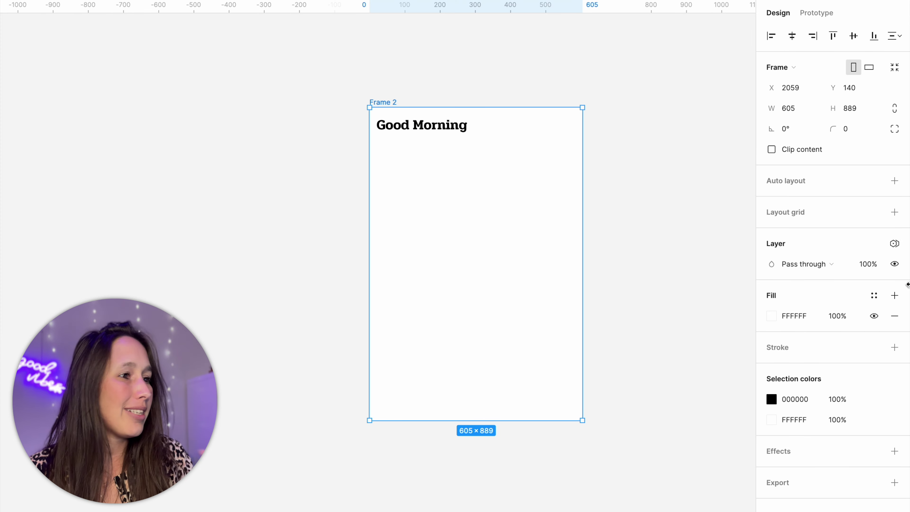
click(773, 316)
drag(719, 108, 720, 86)
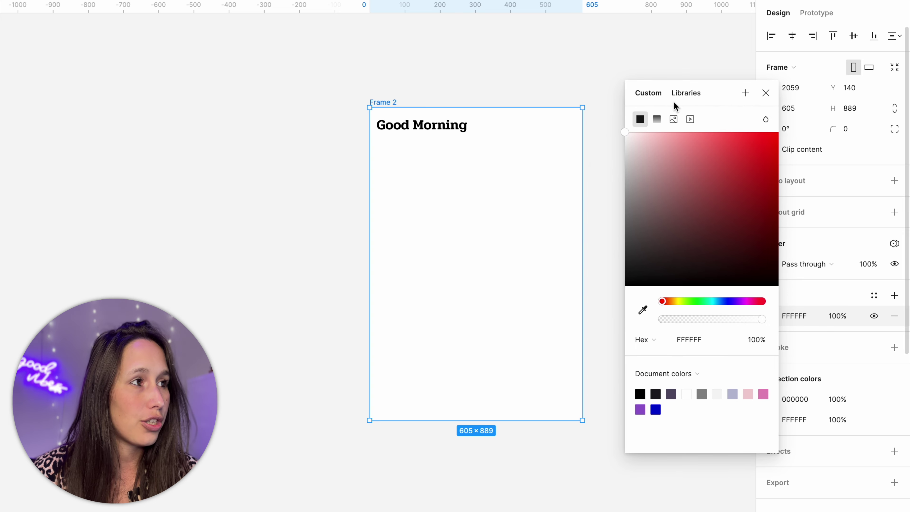
click(657, 119)
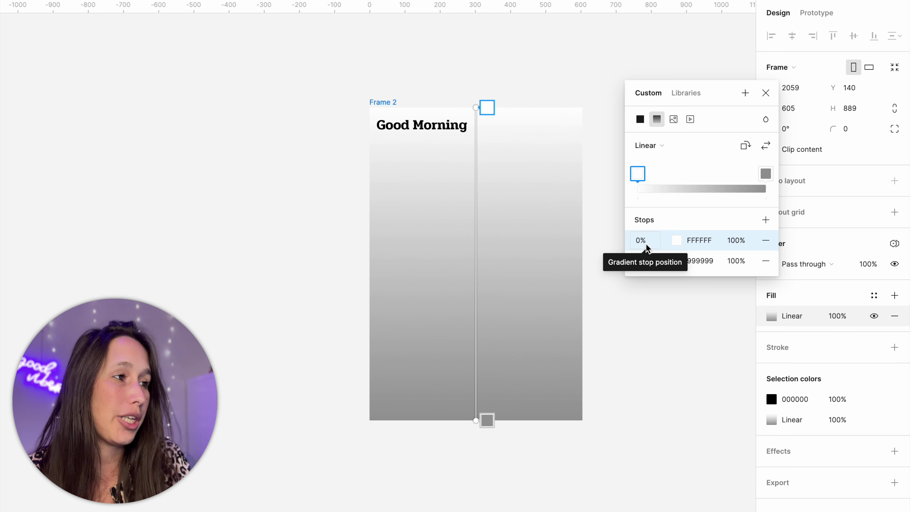
Set the first gradient stop to library colour L1 and add two more stops.
click(675, 240)
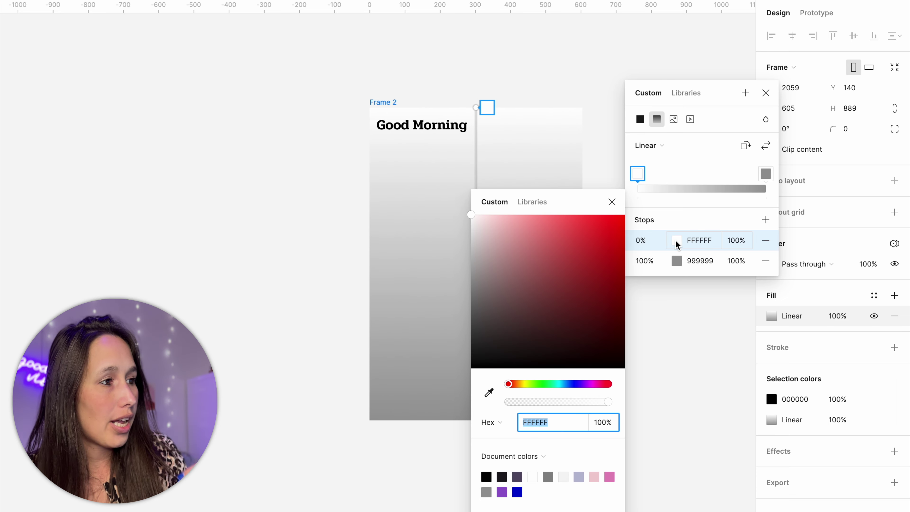
click(535, 203)
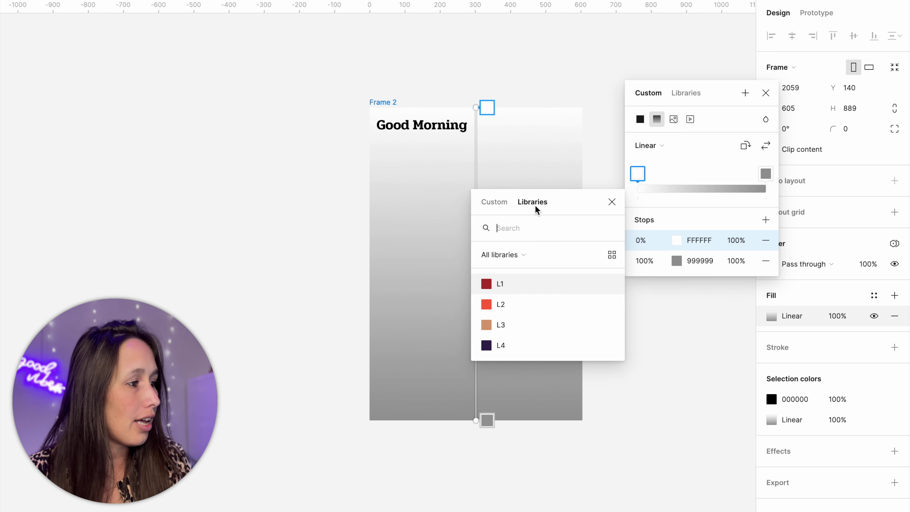
click(498, 283)
click(766, 220)
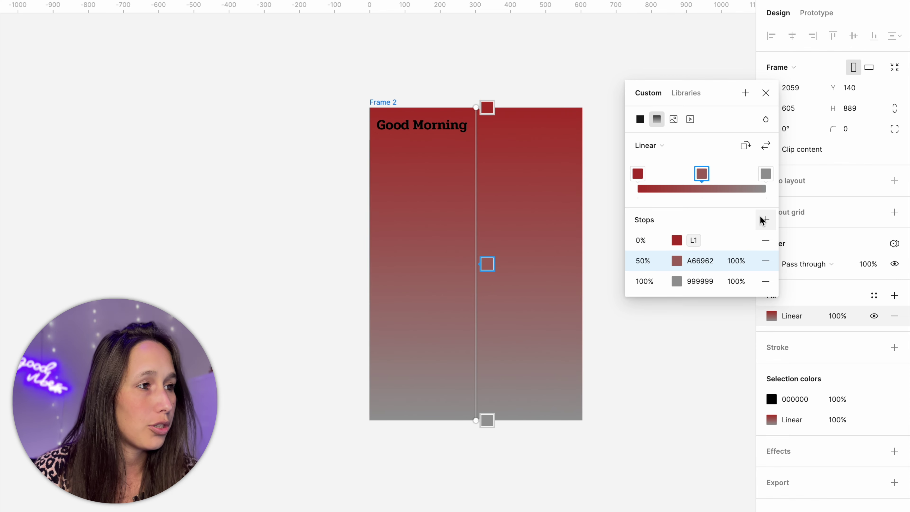
click(766, 219)
Assign library colours L2, L3 and L4 to the remaining gradient stops.
click(680, 260)
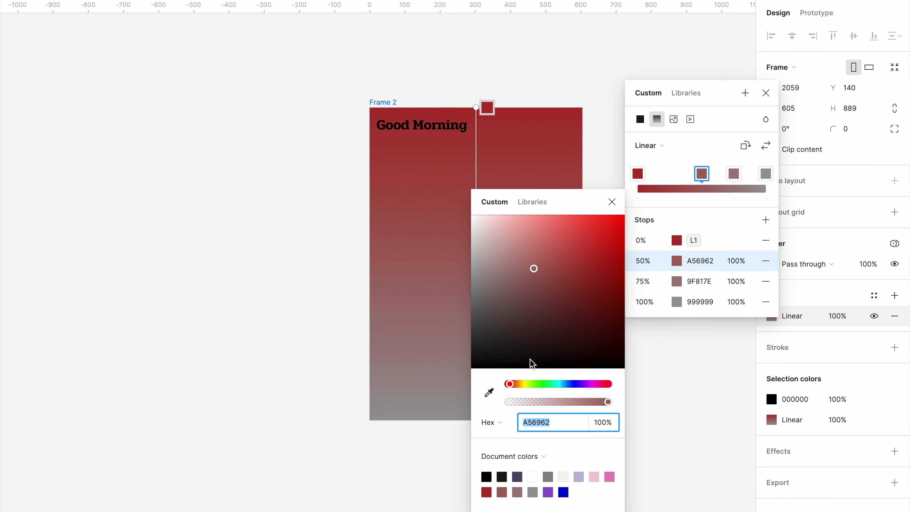
click(533, 202)
click(498, 303)
click(676, 281)
click(533, 202)
click(505, 326)
click(677, 301)
click(538, 203)
click(502, 346)
Space the four gradient stops evenly at 0, 33, 67 and 100%.
click(696, 175)
drag(696, 175, 686, 176)
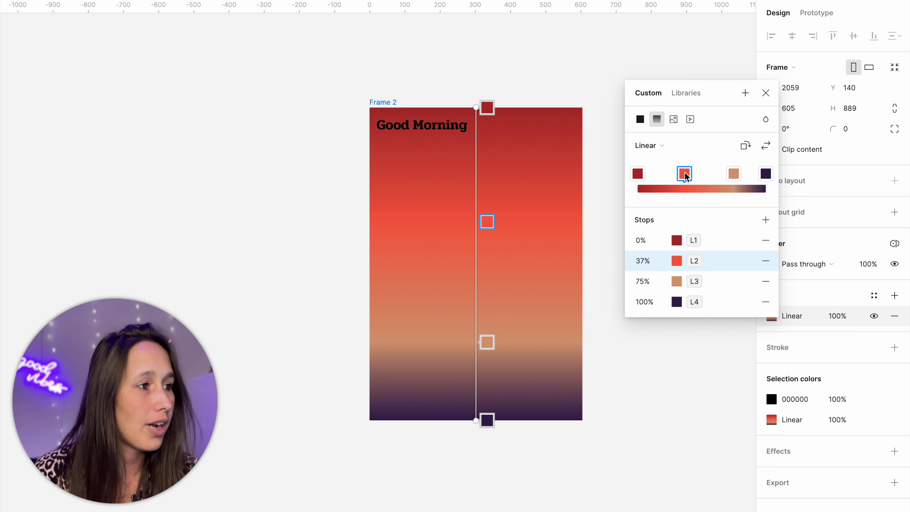
key(ctrl+alt+t)
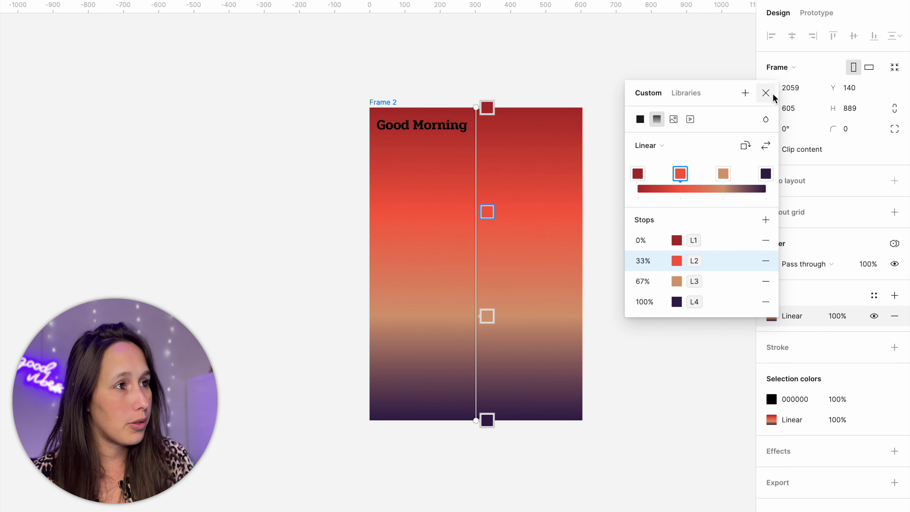
Switch Frame 2's Colours mode to Afternoon.
click(684, 198)
drag(684, 199, 697, 195)
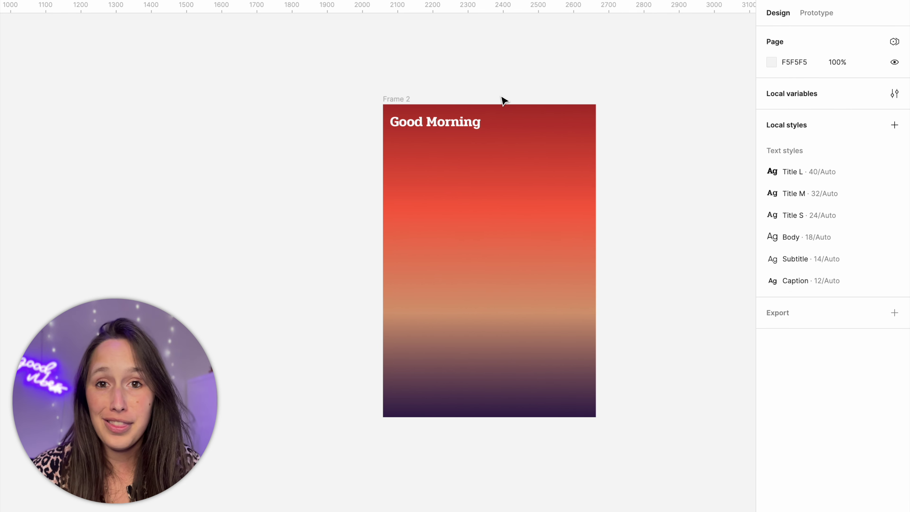
click(402, 97)
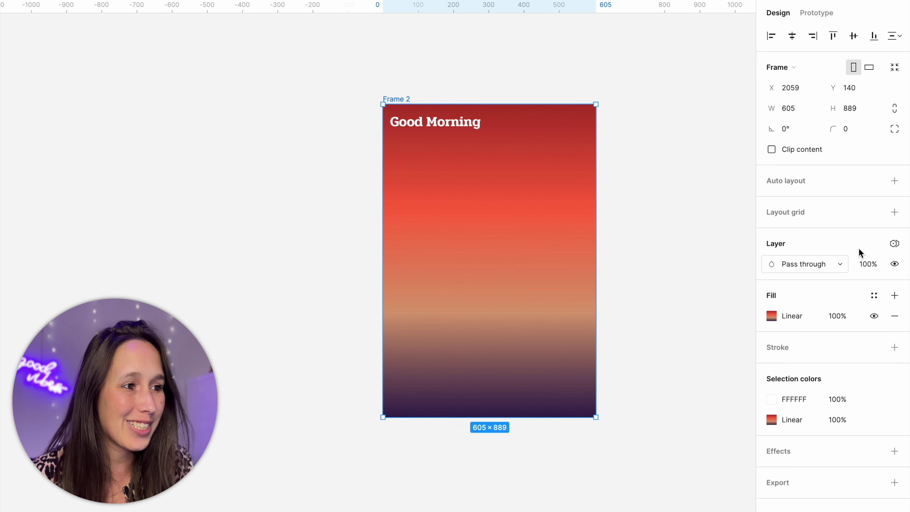
click(895, 243)
mouse_move(836, 289)
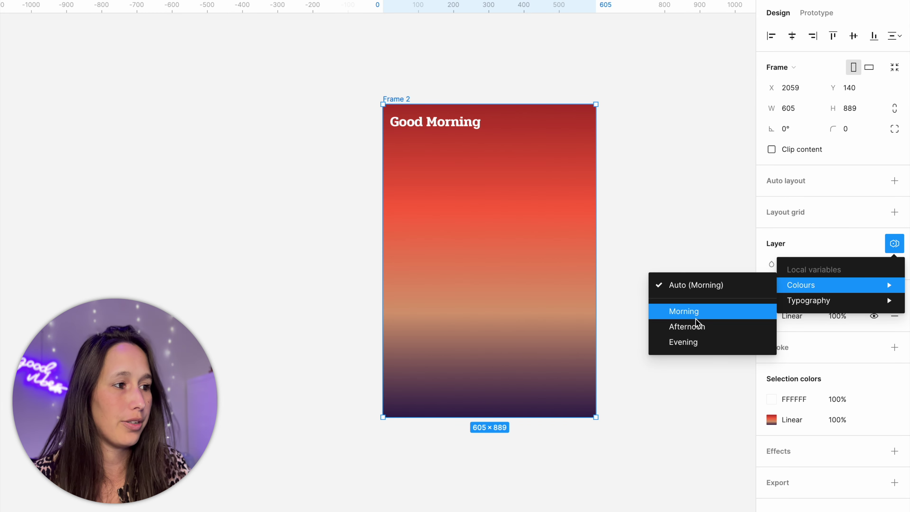
click(698, 327)
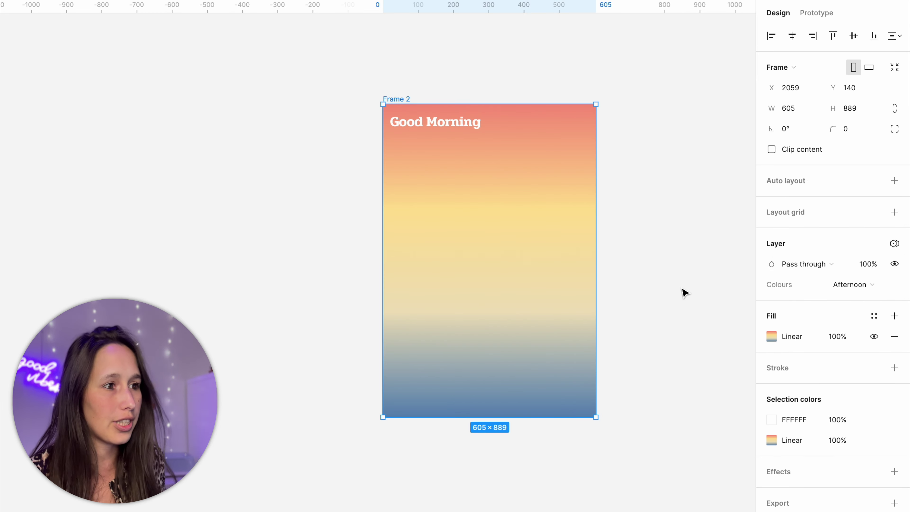
Set the heading's Morning word to follow the frame's colour mode (Auto).
double_click(443, 124)
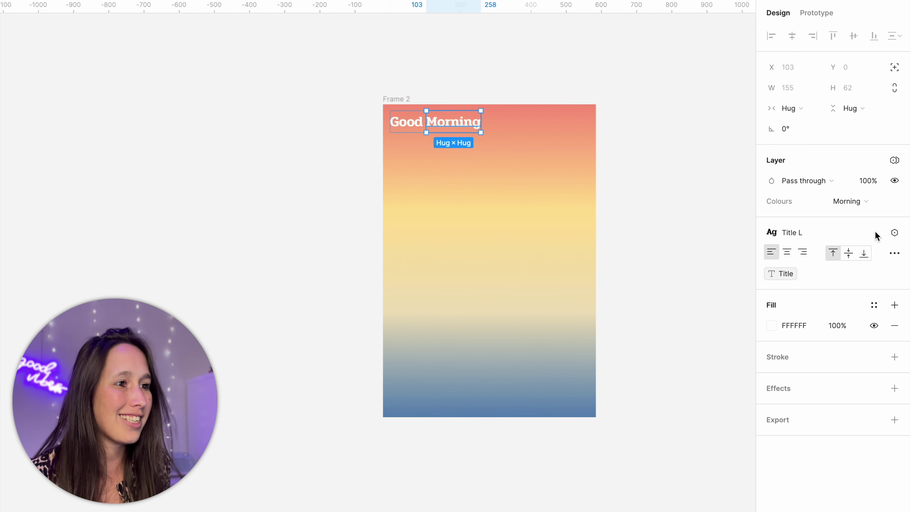
click(853, 203)
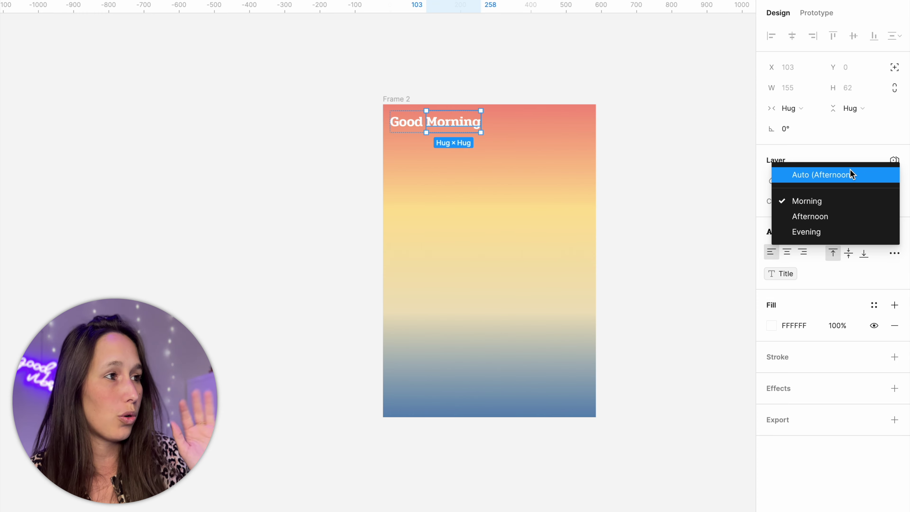
click(851, 175)
click(716, 145)
Try Frame 2 in Evening mode, then set it back to Morning.
click(396, 100)
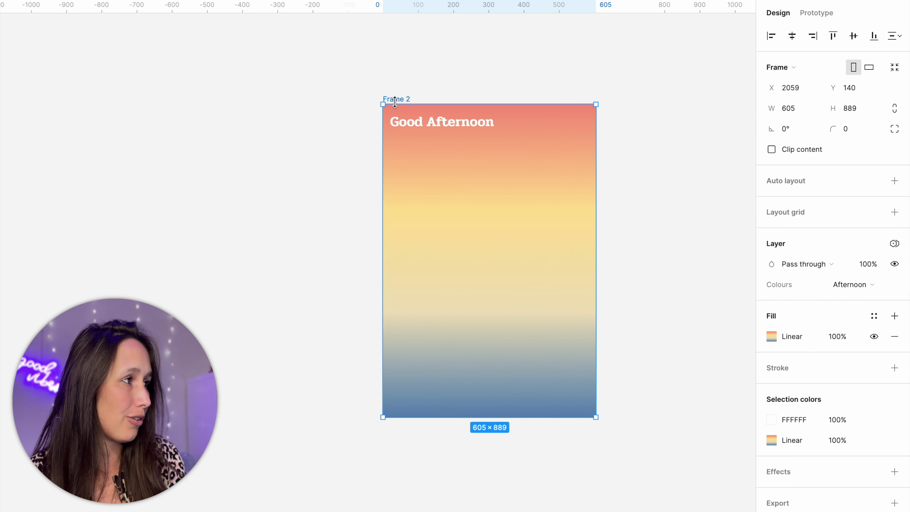
drag(333, 130, 370, 132)
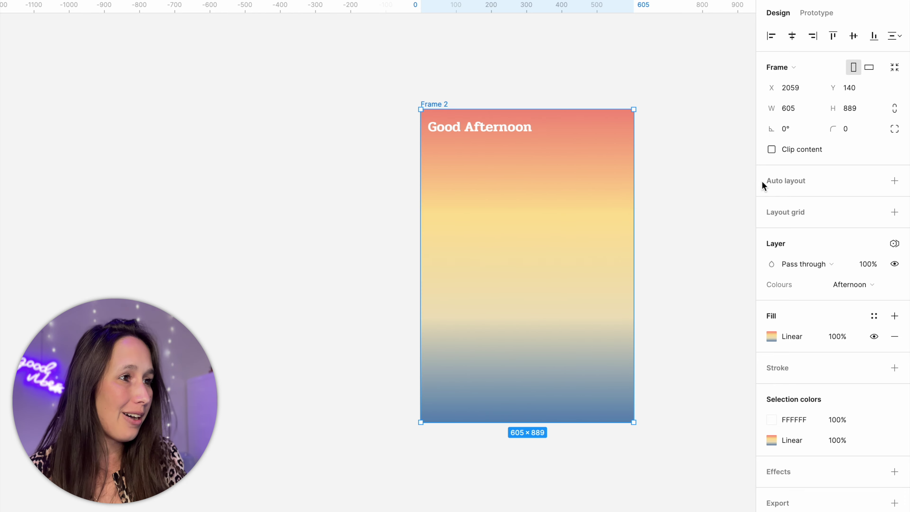
click(875, 283)
click(860, 299)
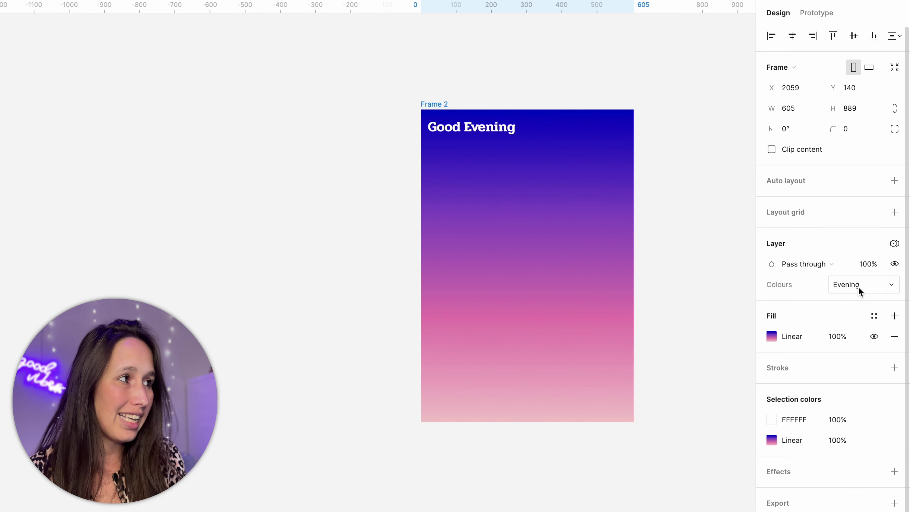
click(859, 287)
click(851, 253)
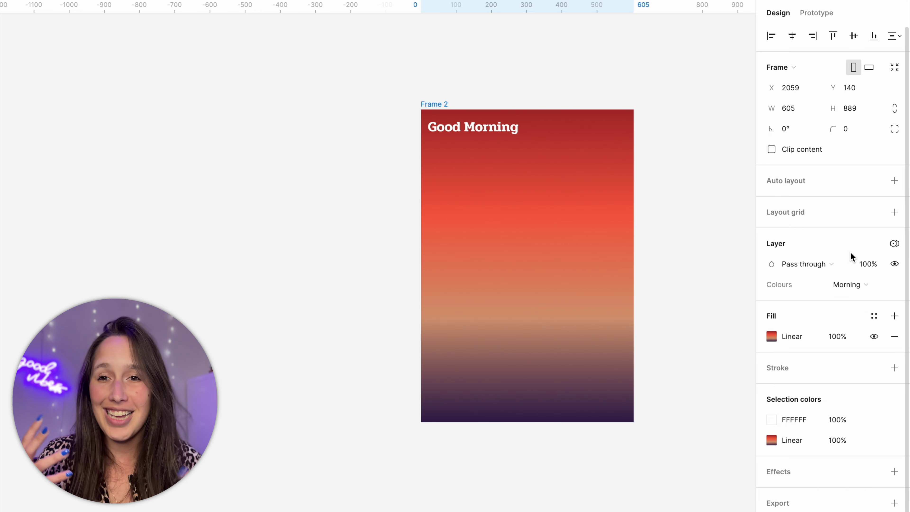